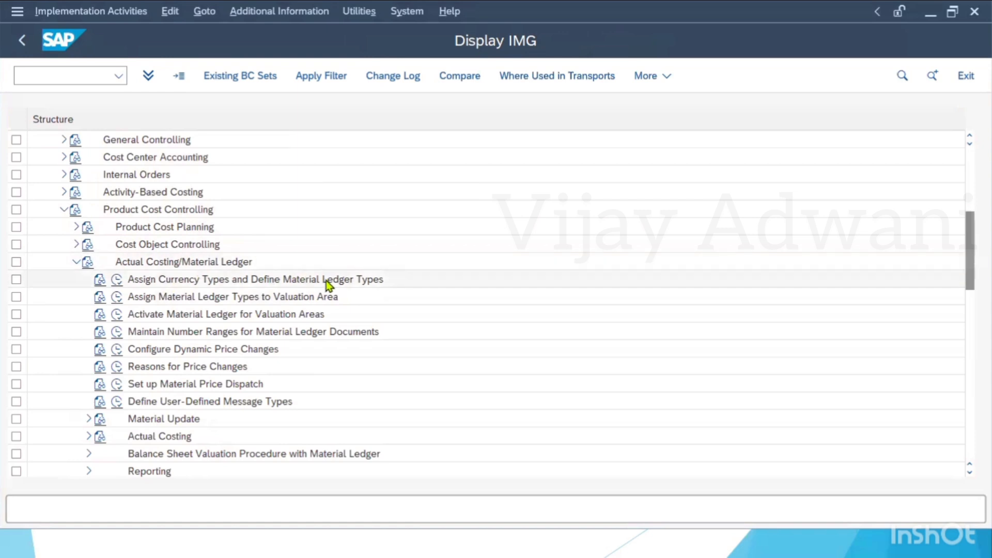
- Define a new material ledger type ABB with the description ABB ML and save it in the Siemens project customizing request
{"action": "left_click", "coordinate": [118, 280]}
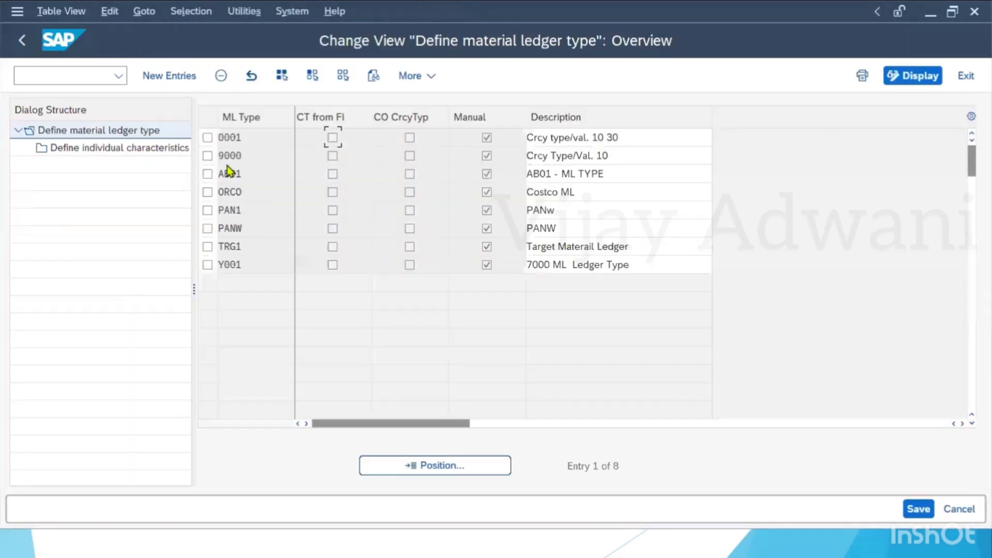
{"action": "left_click", "coordinate": [169, 75]}
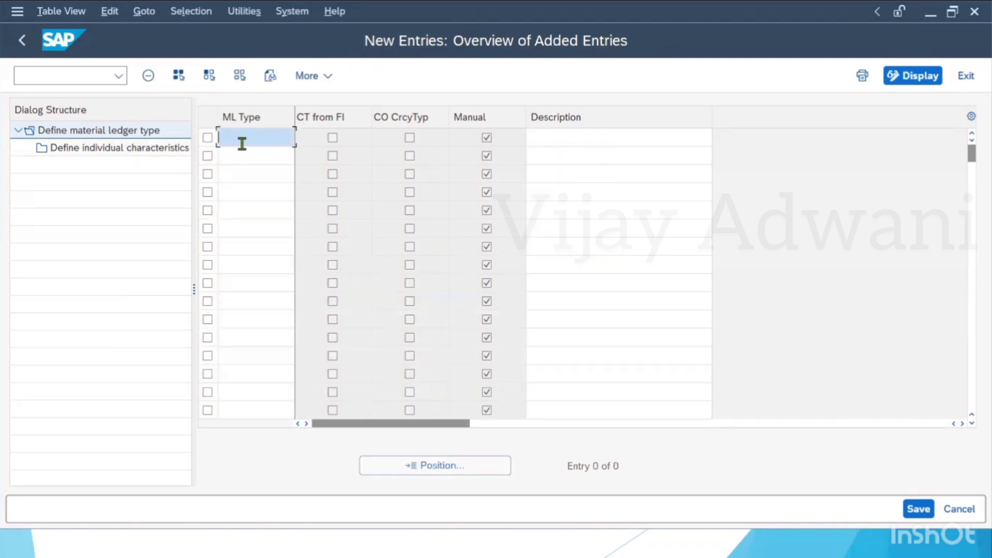
{"action": "type", "text": "abb"}
{"action": "key", "text": "BackSpace"}
{"action": "key", "text": "BackSpace"}
{"action": "key", "text": "BackSpace"}
{"action": "type", "text": "ABB"}
{"action": "key", "text": "Tab"}
{"action": "type", "text": "ABB"}
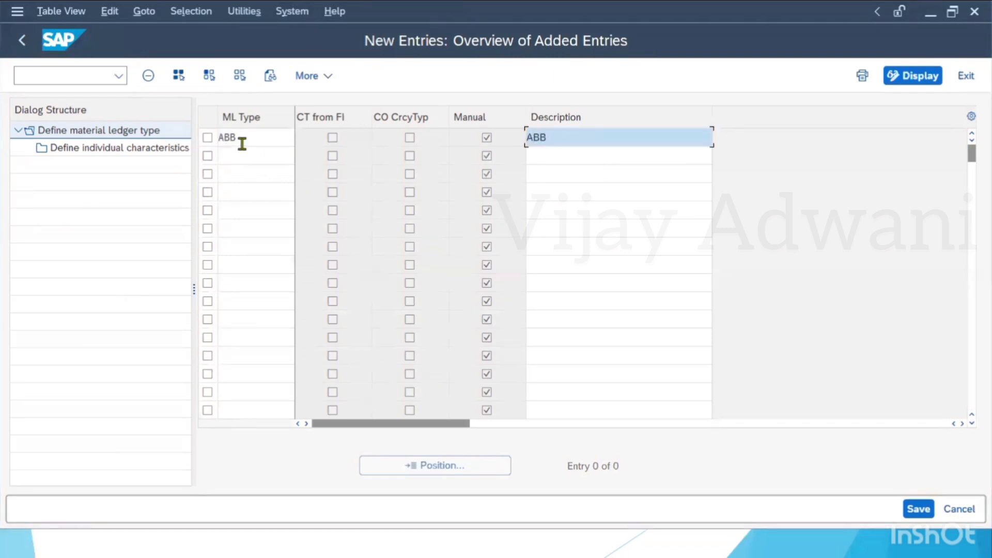
{"action": "type", "text": " ML"}
{"action": "left_click", "coordinate": [915, 509]}
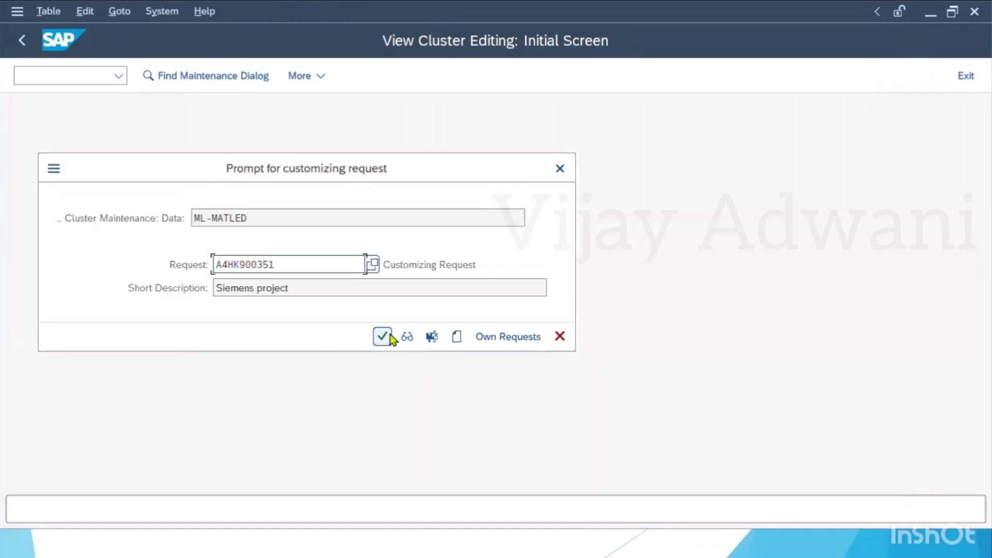
{"action": "left_click", "coordinate": [382, 336]}
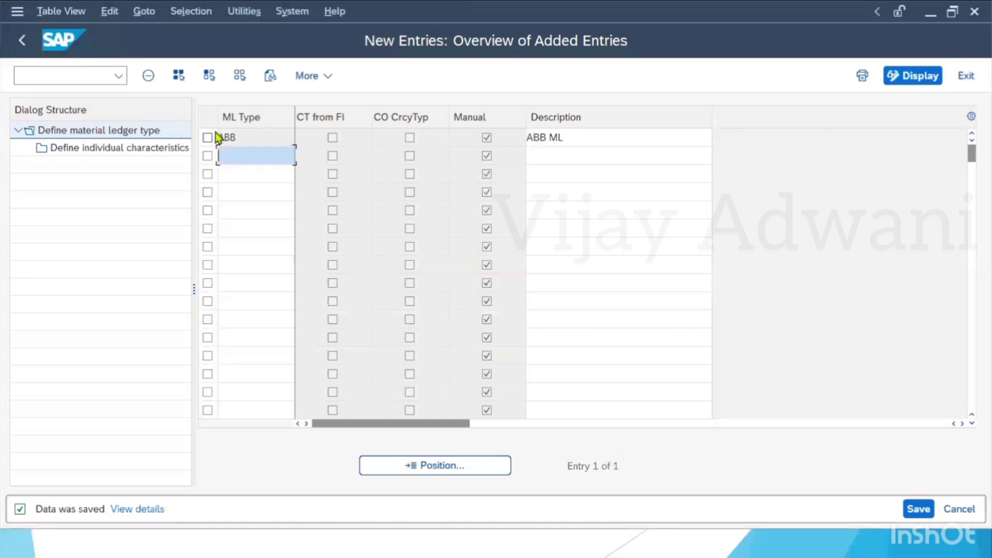
- Review the individual characteristics of material ledger type ABB, save, and return to the implementation activity list
{"action": "left_click", "coordinate": [208, 138]}
{"action": "double_click", "coordinate": [155, 147]}
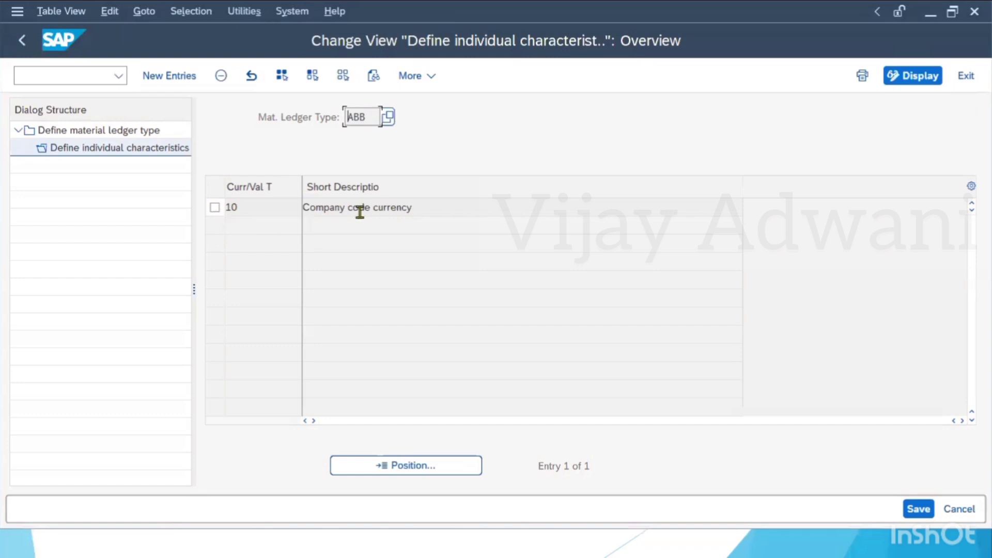
{"action": "left_click", "coordinate": [918, 509]}
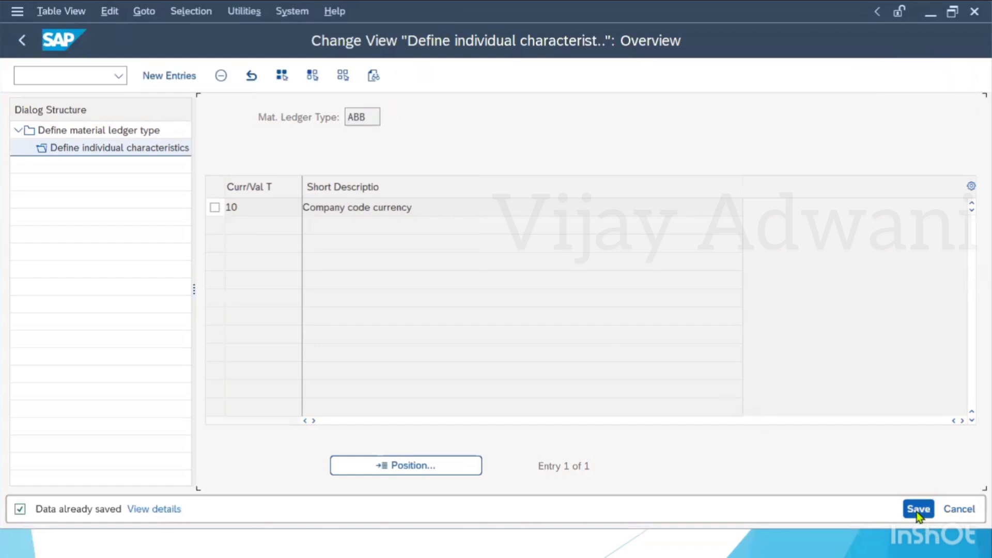
{"action": "left_click", "coordinate": [13, 40]}
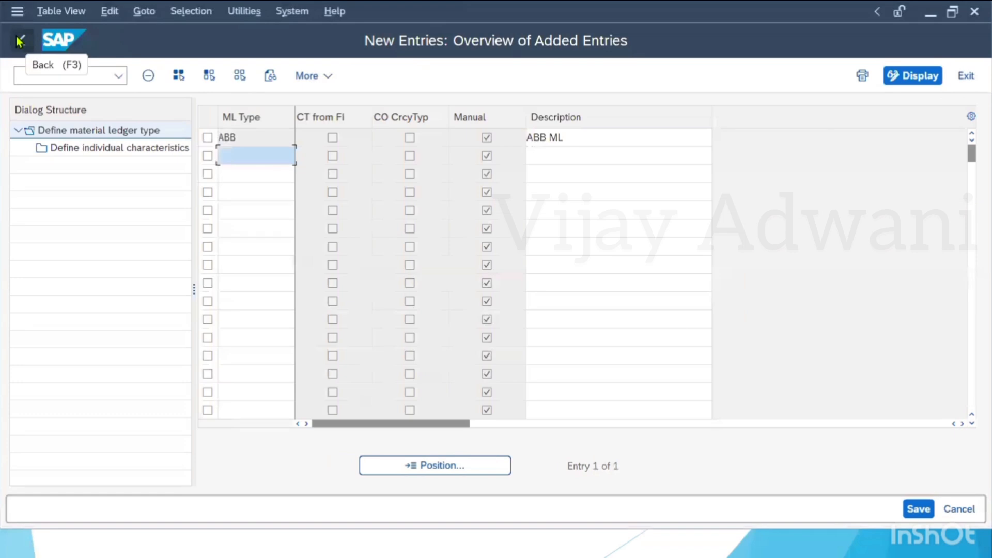
{"action": "left_click", "coordinate": [19, 42]}
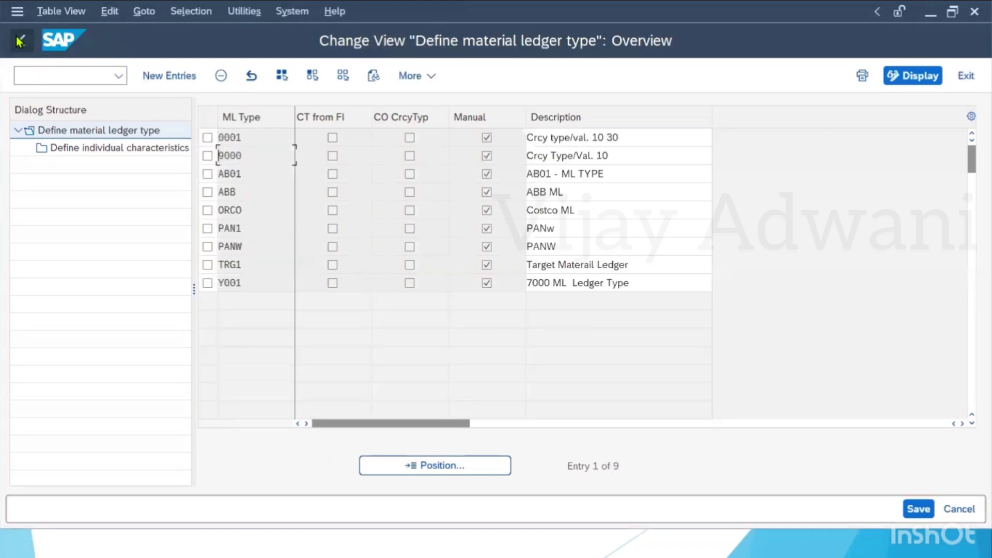
{"action": "left_click", "coordinate": [20, 41]}
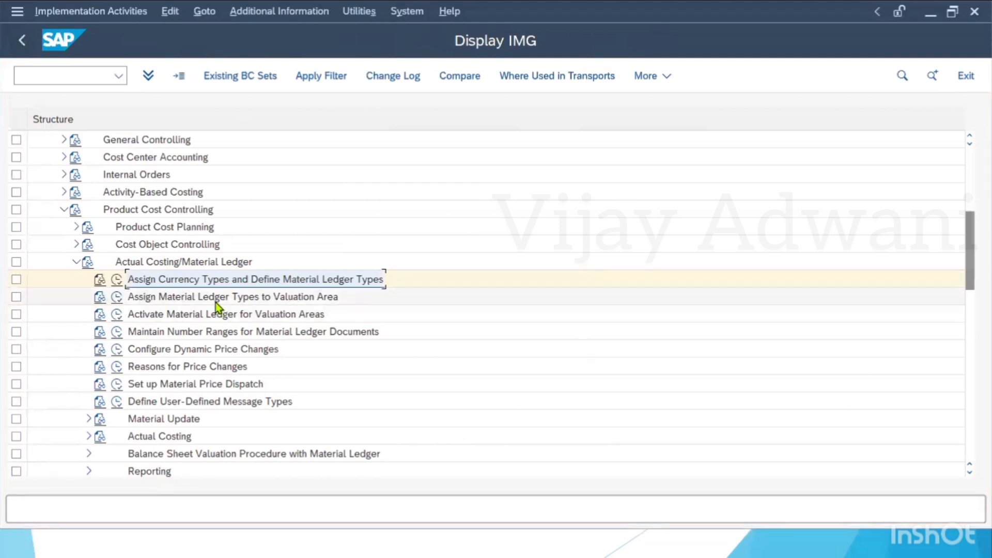
- Open the assignment of material ledger types to valuation areas and look up valuation area ABB2
{"action": "left_click", "coordinate": [123, 300]}
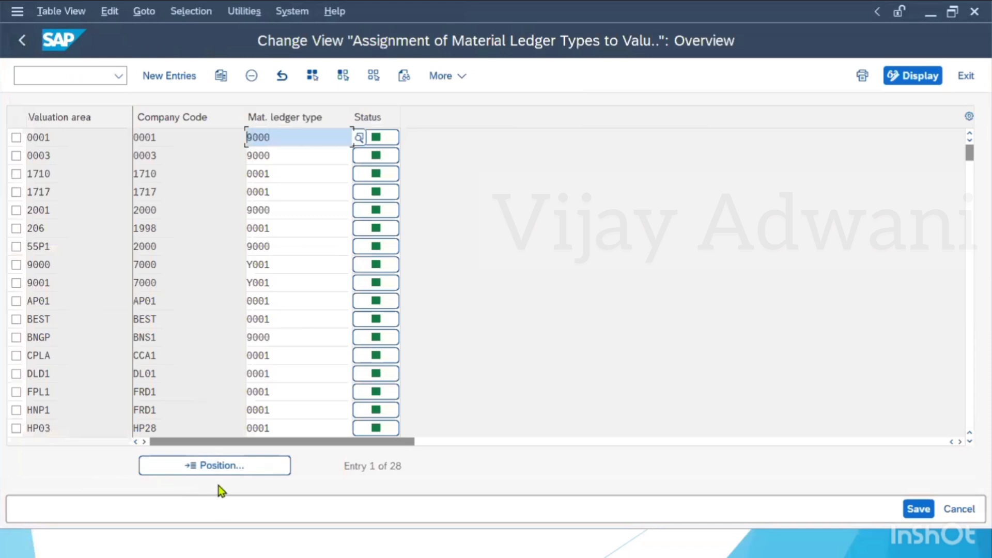
{"action": "left_click", "coordinate": [212, 467]}
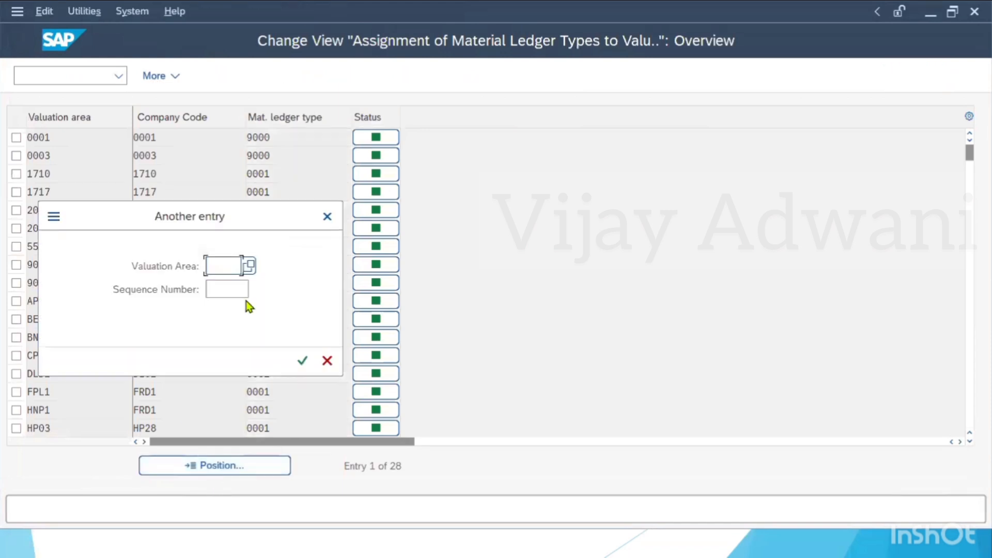
{"action": "left_click", "coordinate": [230, 265]}
{"action": "type", "text": "ABB2"}
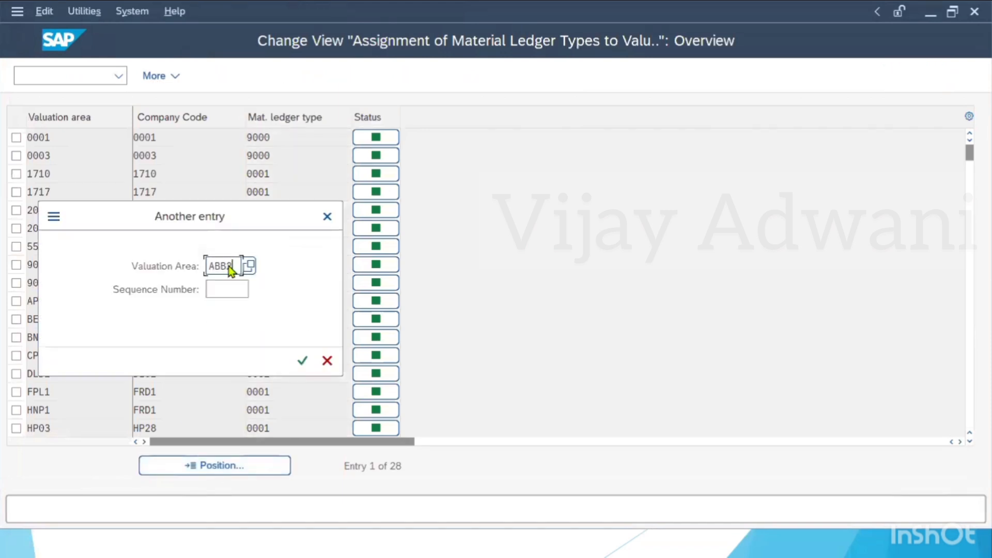
{"action": "key", "text": "Return"}
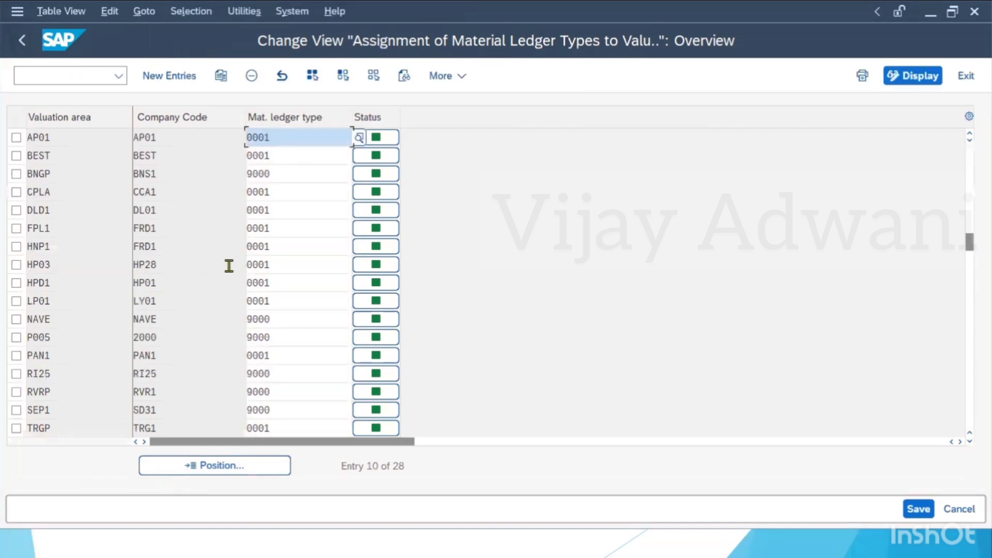
- Assign material ledger type ABB to valuation area ABB2, save it in the Siemens project customizing request, and return to the activity list
{"action": "left_click", "coordinate": [184, 76]}
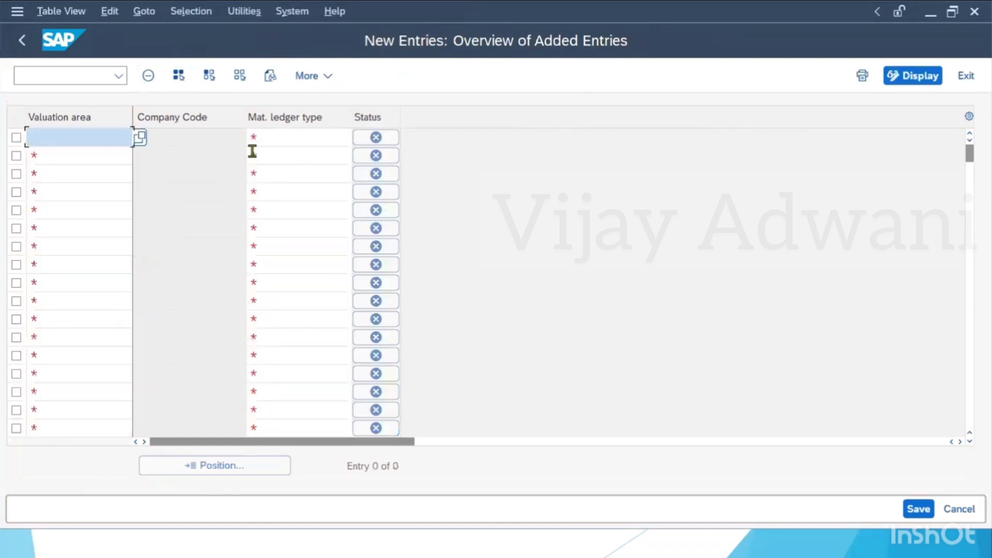
{"action": "type", "text": "ABB2"}
{"action": "key", "text": "Tab"}
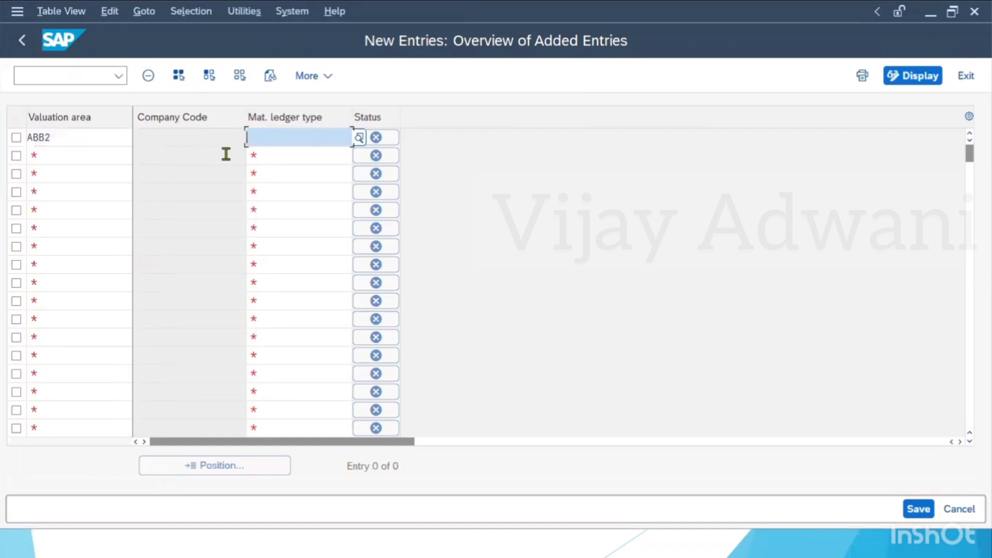
{"action": "type", "text": "A"}
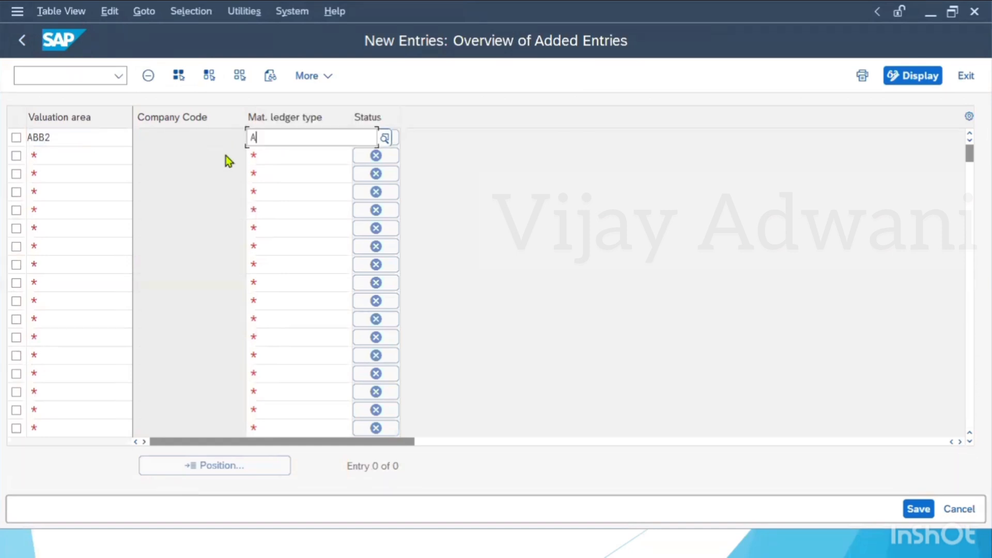
{"action": "key", "text": "Down"}
{"action": "key", "text": "Down"}
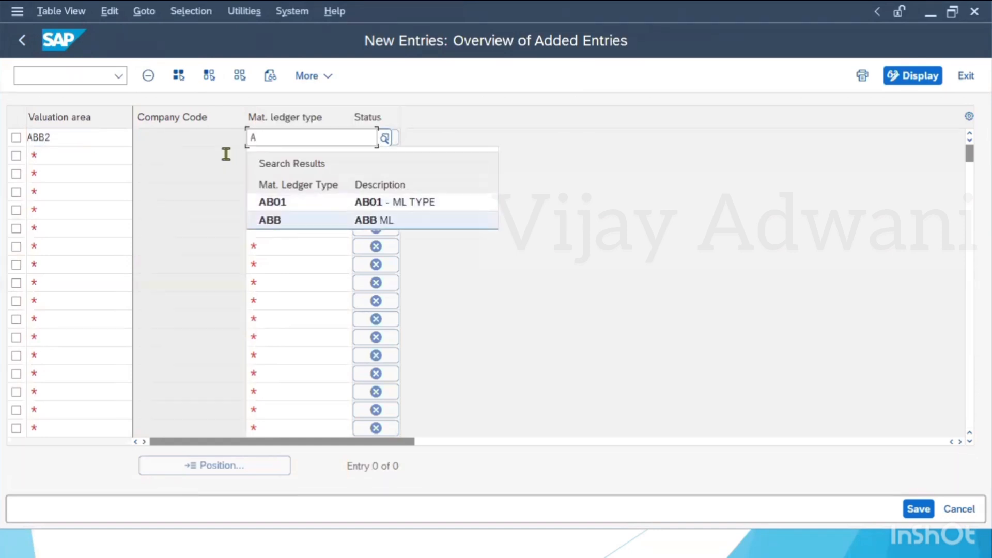
{"action": "key", "text": "Return"}
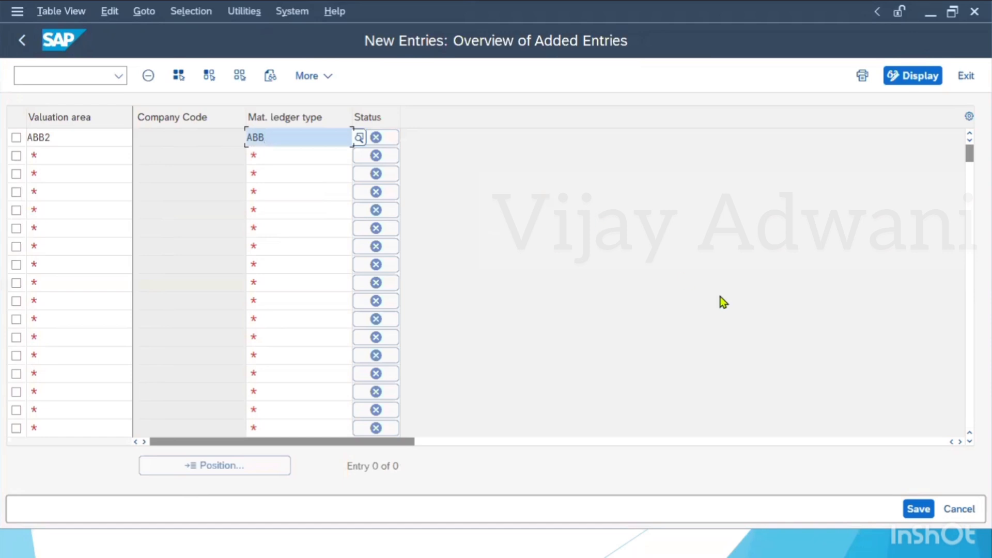
{"action": "left_click", "coordinate": [913, 510]}
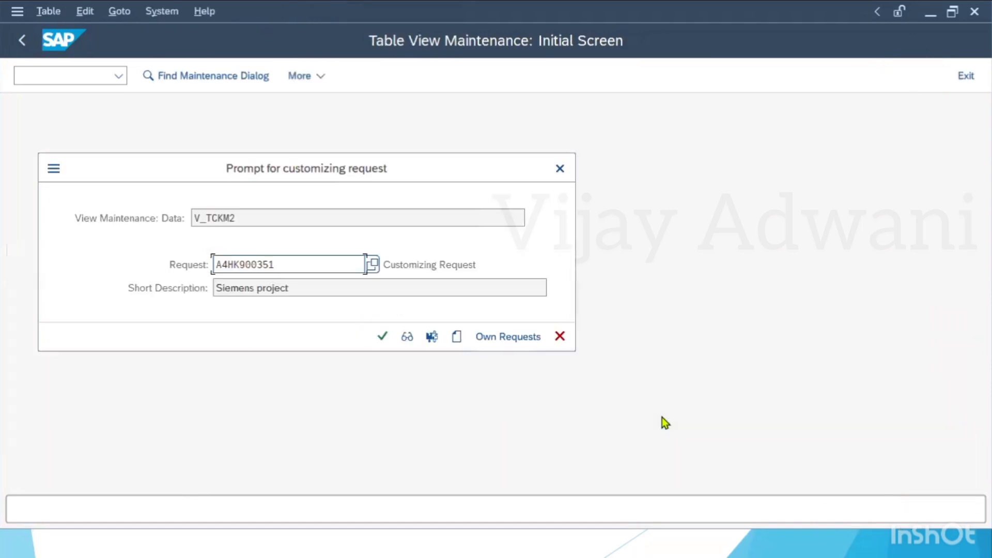
{"action": "left_click", "coordinate": [382, 336]}
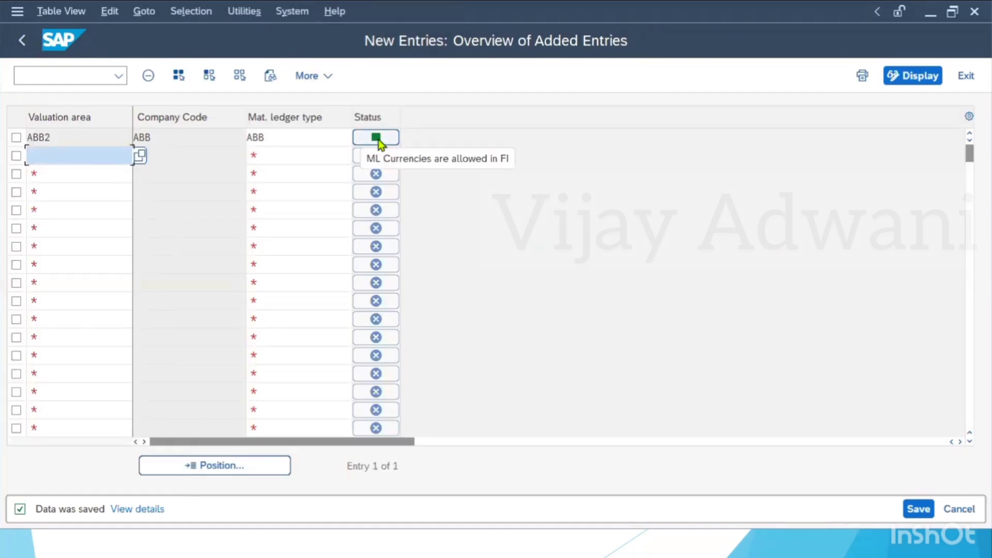
{"action": "left_click", "coordinate": [22, 42]}
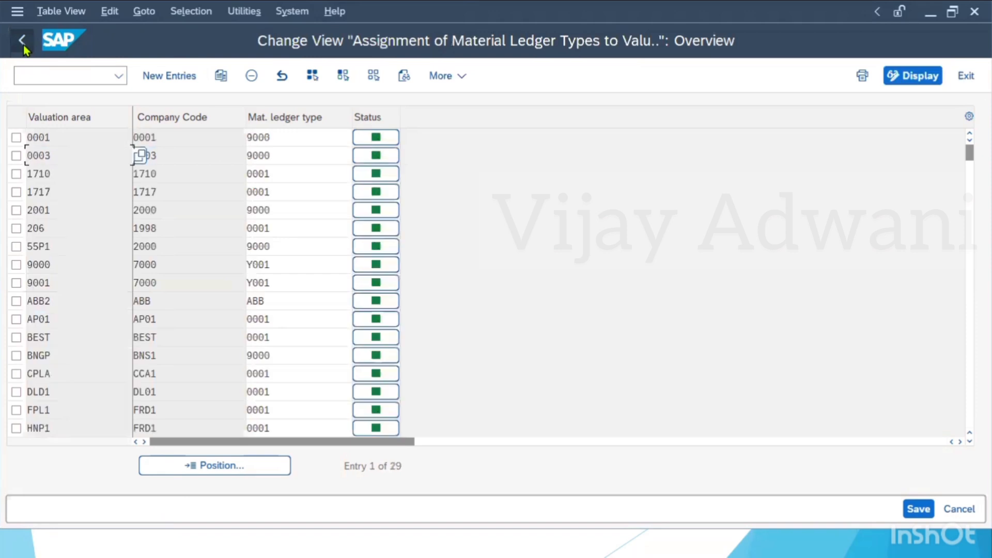
{"action": "left_click", "coordinate": [22, 41]}
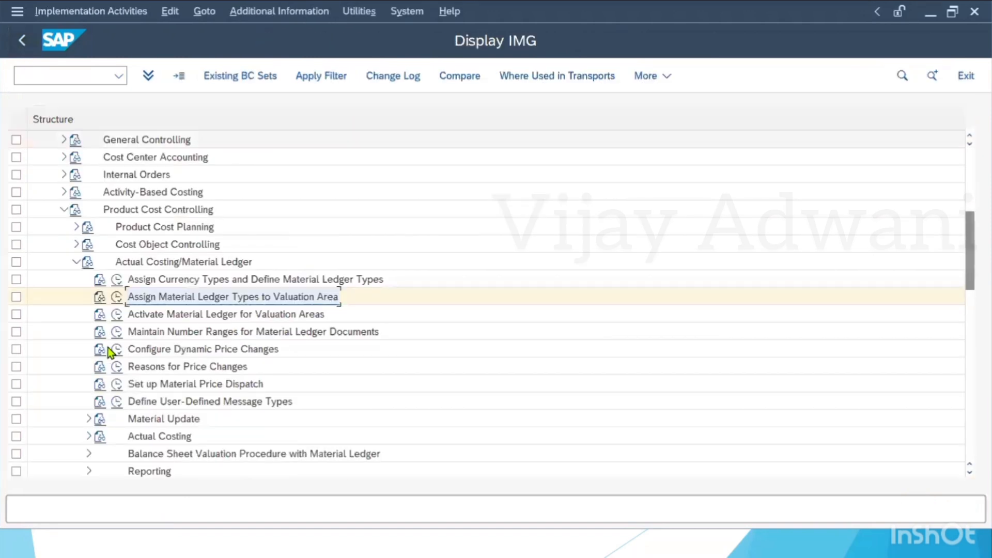
- Run the material ledger settings check for plant ABB2 with account display included
{"action": "left_click", "coordinate": [118, 316]}
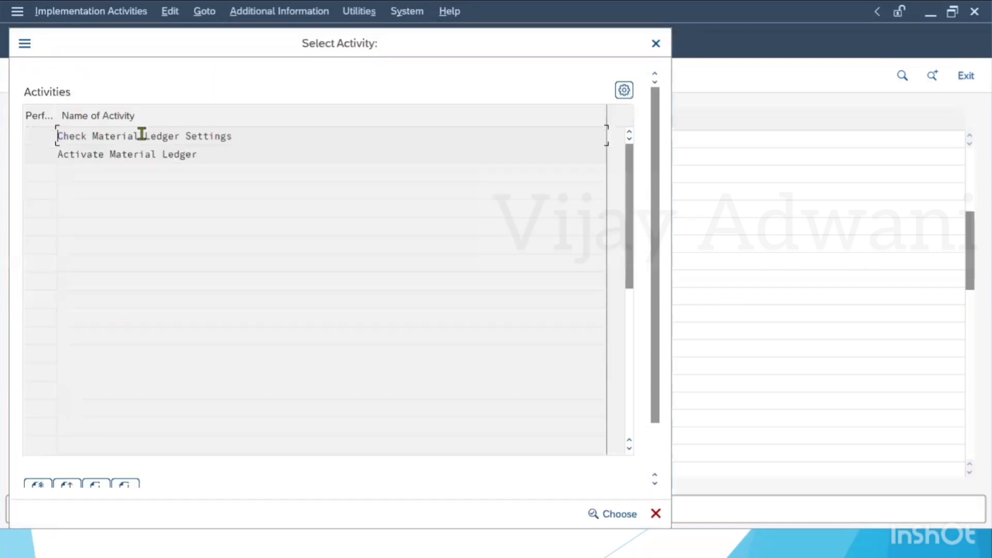
{"action": "double_click", "coordinate": [141, 135]}
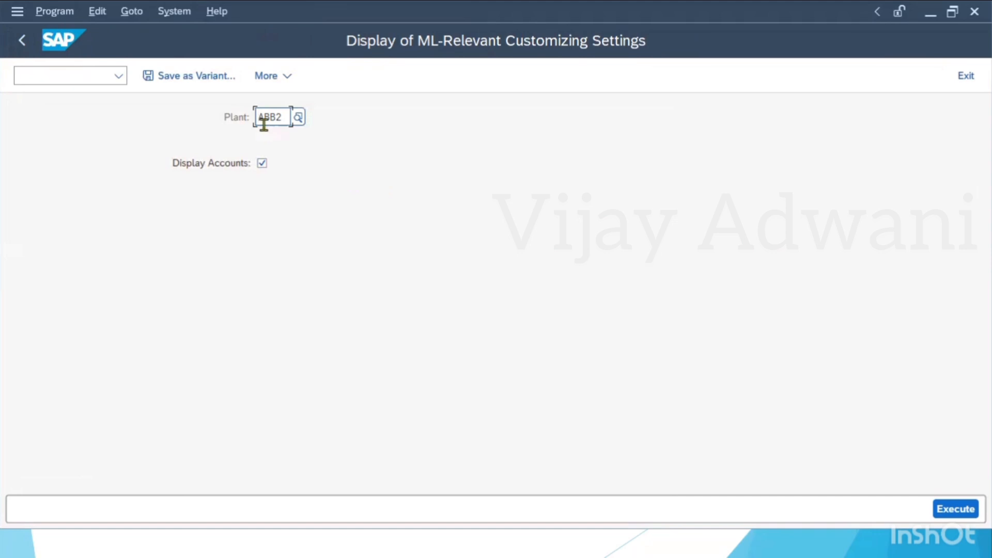
{"action": "left_click", "coordinate": [955, 509]}
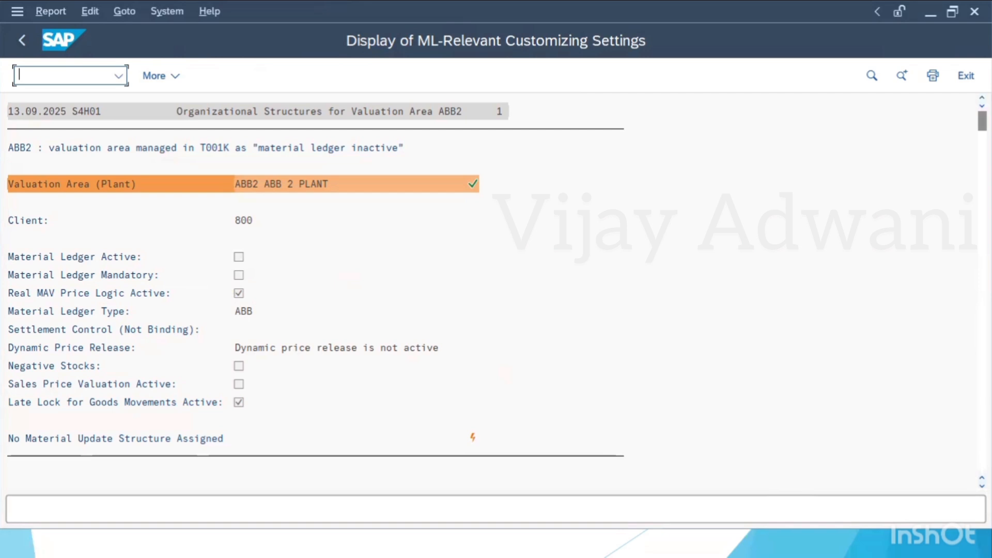
- Examine the organizational structures, quantity structure tool settings, cost component split and number ranges in the ABB2 check report
{"action": "left_click_drag", "start_coordinate": [982, 121], "coordinate": [982, 149]}
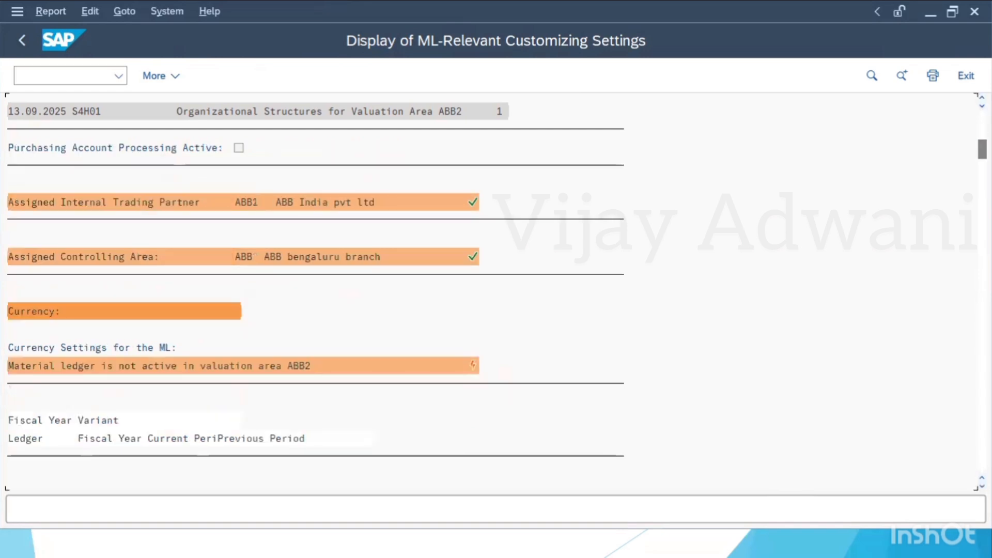
{"action": "left_click_drag", "start_coordinate": [982, 149], "coordinate": [982, 162]}
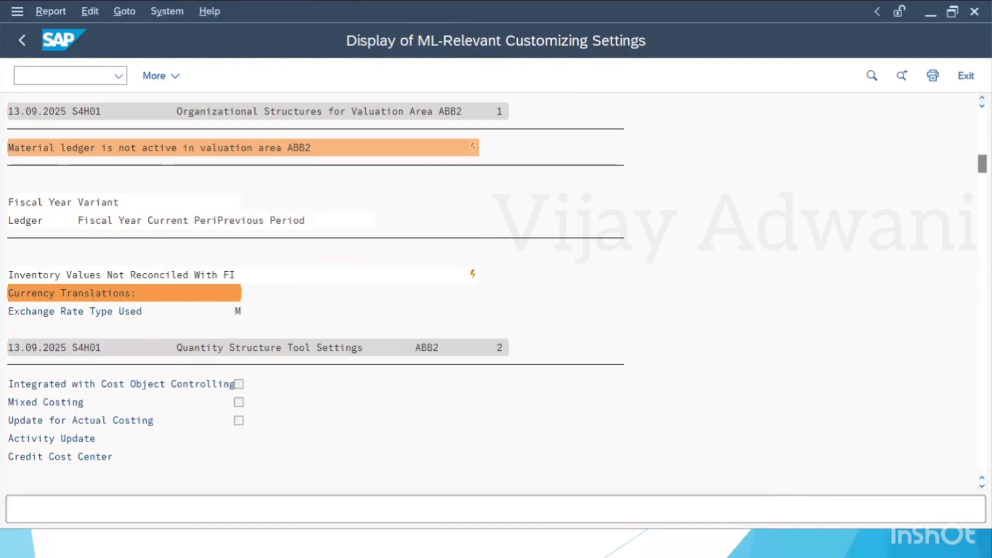
{"action": "left_click", "coordinate": [981, 486]}
{"action": "scroll", "coordinate": [496, 290], "scroll_direction": "down", "scroll_amount": 6}
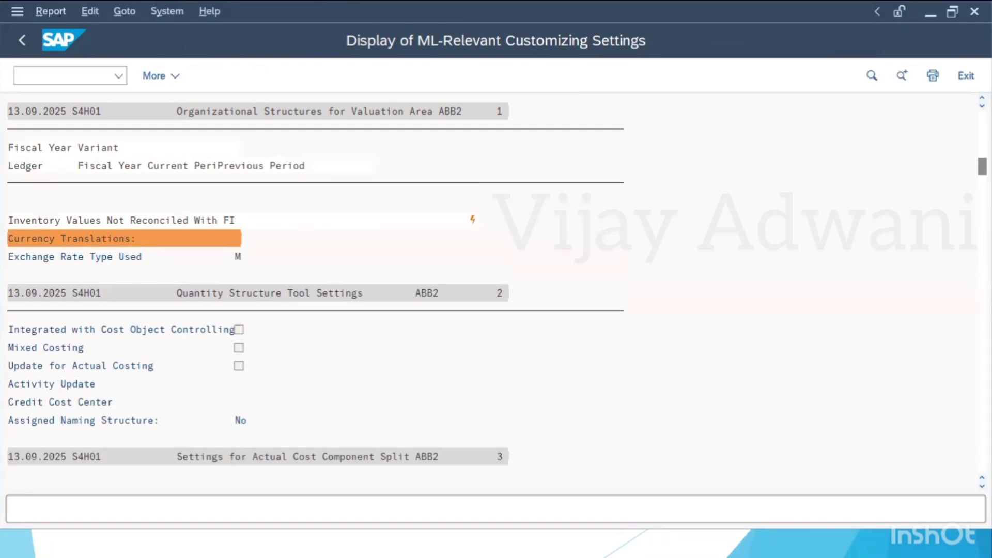
{"action": "scroll", "coordinate": [496, 289], "scroll_direction": "down", "scroll_amount": 8}
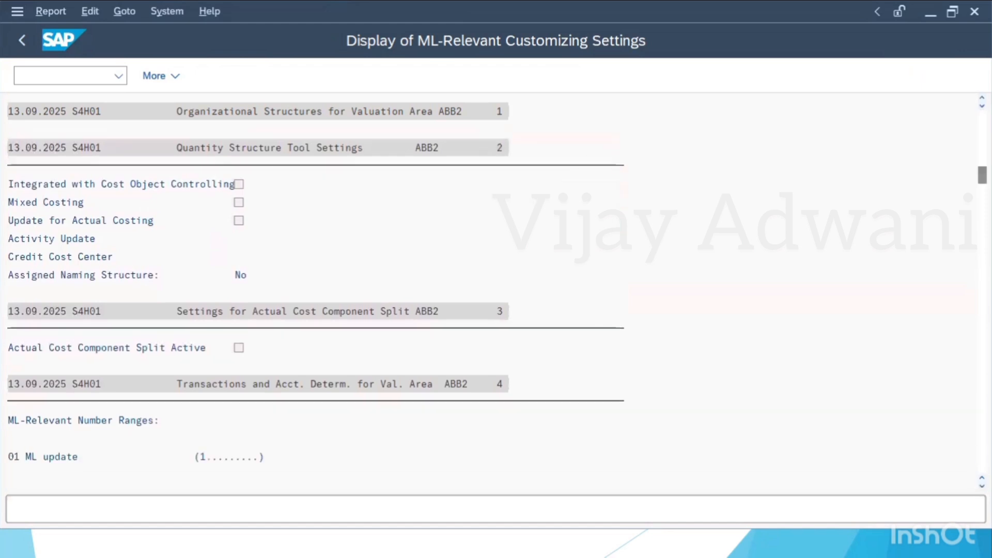
{"action": "scroll", "coordinate": [496, 289], "scroll_direction": "down", "scroll_amount": 4}
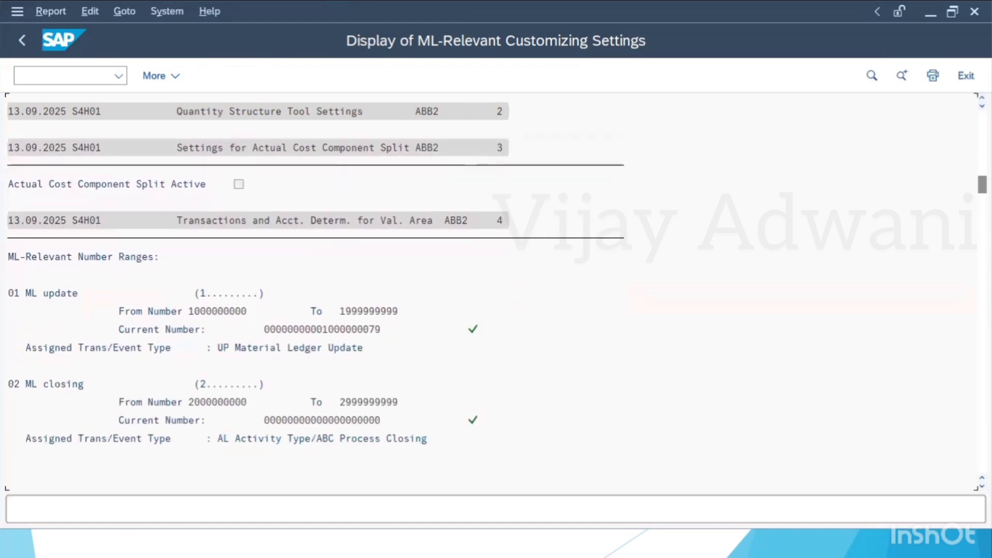
{"action": "scroll", "coordinate": [495, 289], "scroll_direction": "down", "scroll_amount": 4}
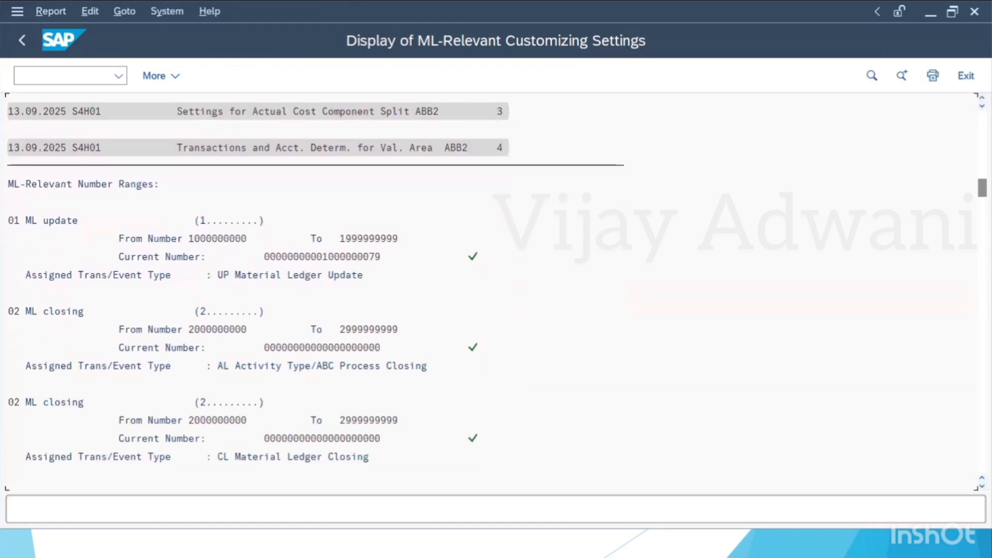
{"action": "scroll", "coordinate": [495, 290], "scroll_direction": "down", "scroll_amount": 6}
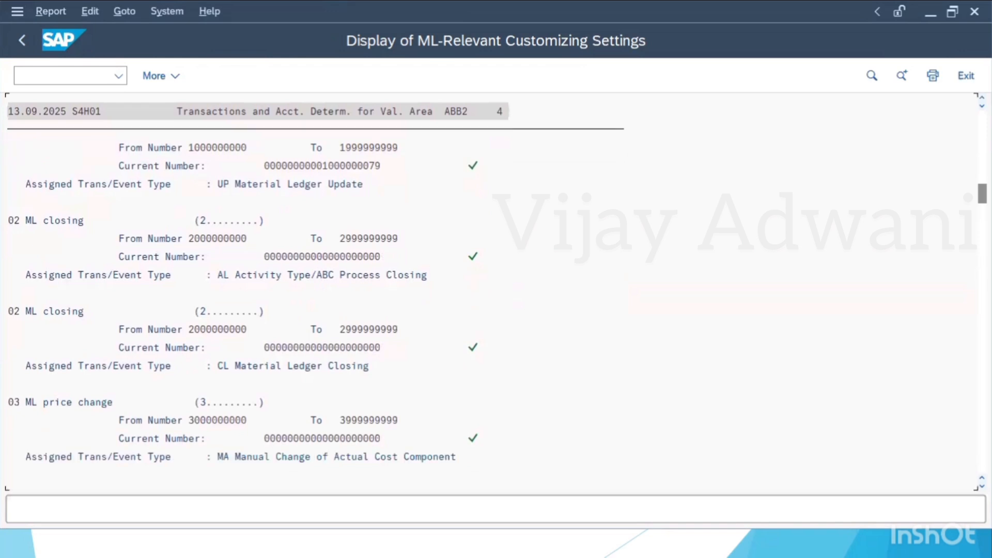
{"action": "scroll", "coordinate": [496, 289], "scroll_direction": "down", "scroll_amount": 7}
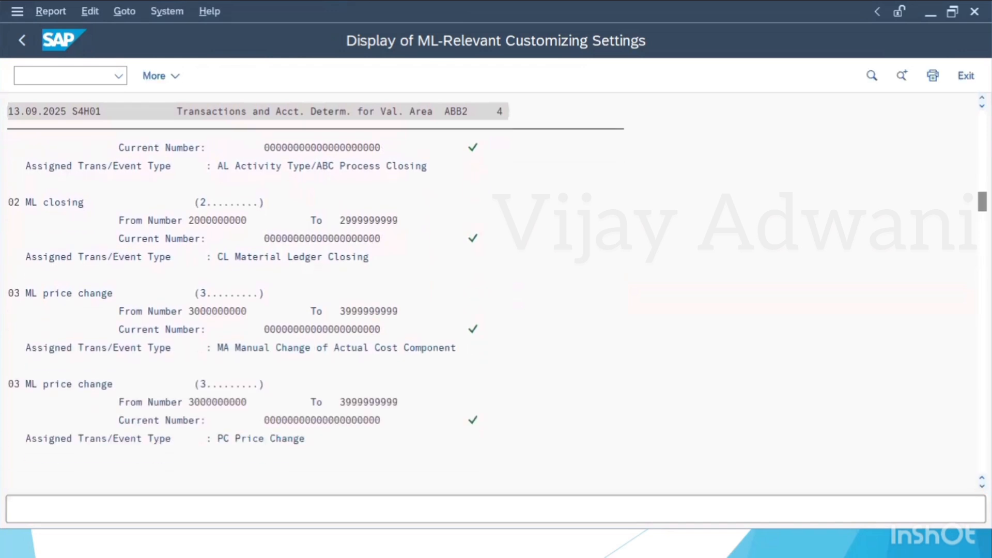
{"action": "scroll", "coordinate": [496, 289], "scroll_direction": "down", "scroll_amount": 7}
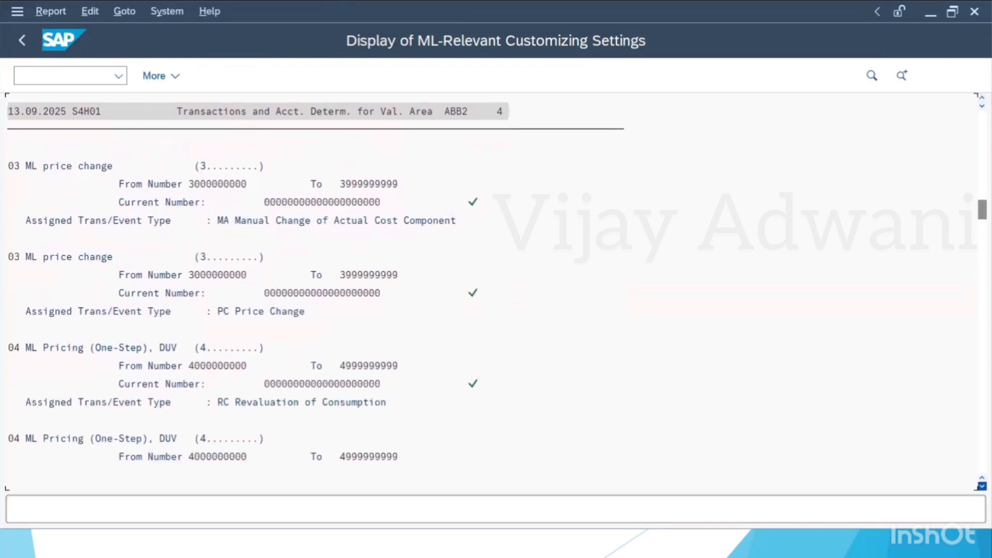
{"action": "scroll", "coordinate": [496, 289], "scroll_direction": "down", "scroll_amount": 3}
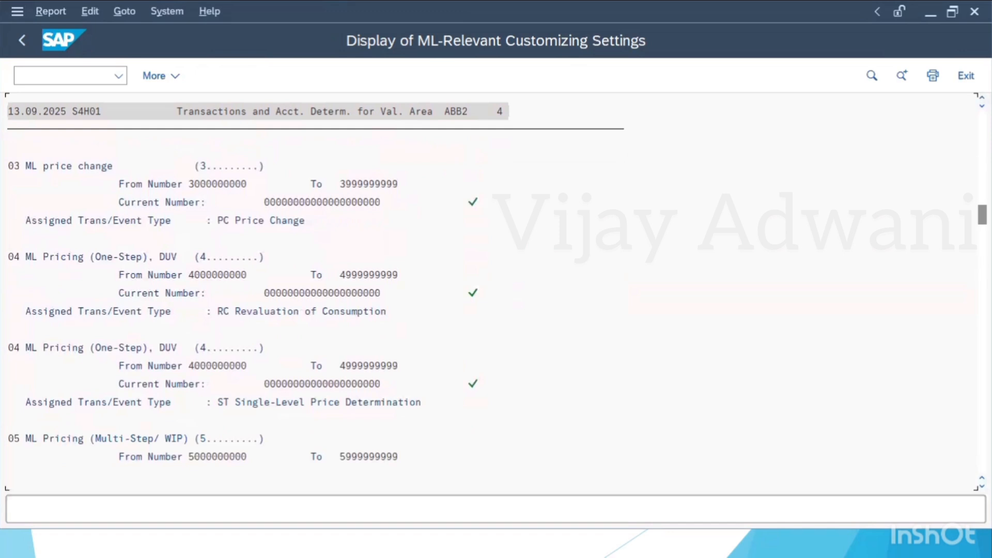
{"action": "scroll", "coordinate": [495, 289], "scroll_direction": "down", "scroll_amount": 6}
{"action": "scroll", "coordinate": [496, 289], "scroll_direction": "down", "scroll_amount": 6}
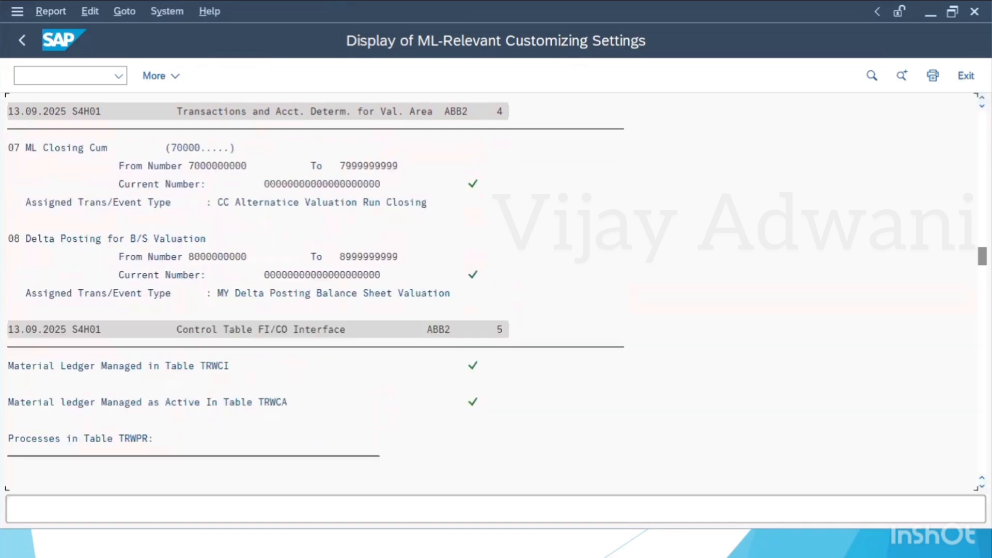
- Examine the FI/CO interface control table and the accounts for valuation area ABB2, then return to the activity selection
{"action": "scroll", "coordinate": [495, 289], "scroll_direction": "down", "scroll_amount": 12}
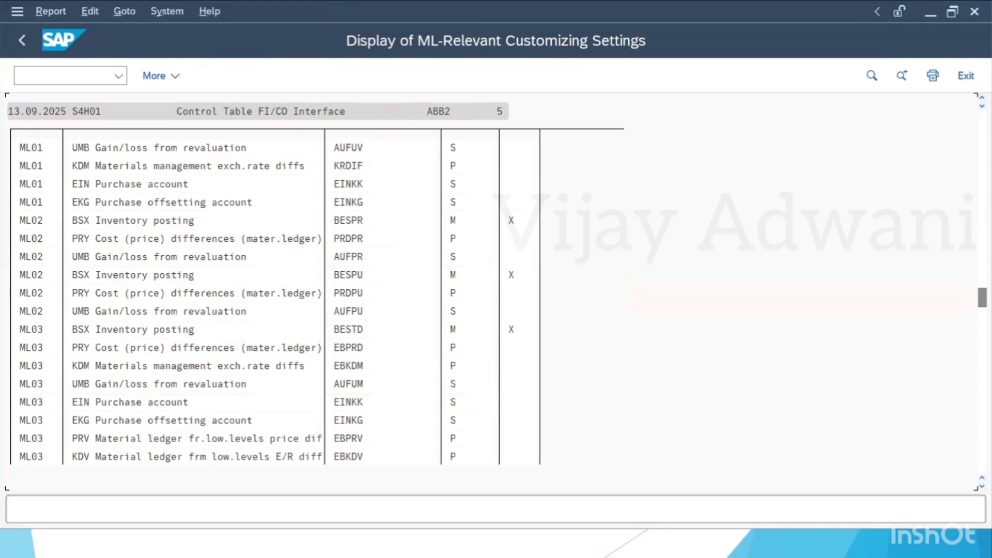
{"action": "scroll", "coordinate": [496, 289], "scroll_direction": "down", "scroll_amount": 6}
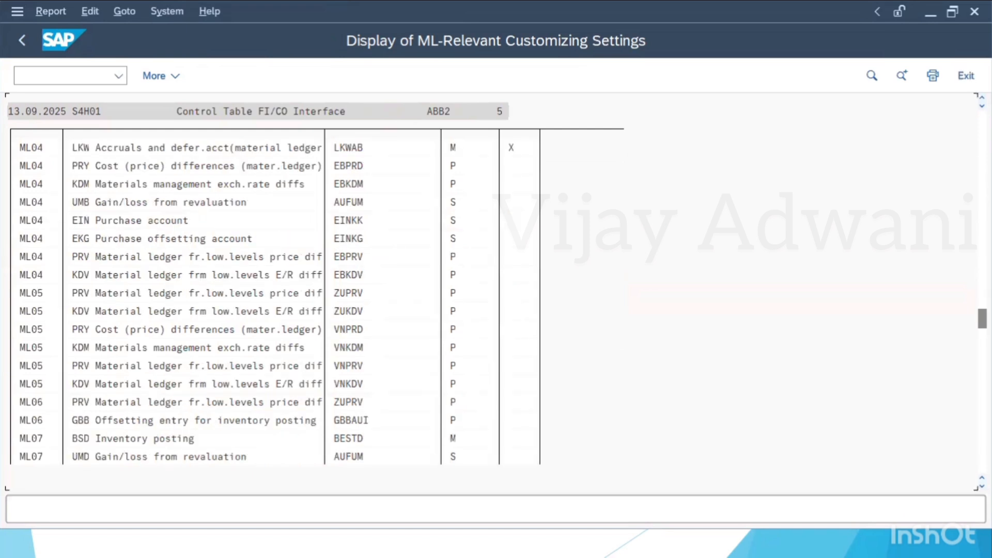
{"action": "scroll", "coordinate": [496, 289], "scroll_direction": "down", "scroll_amount": 6}
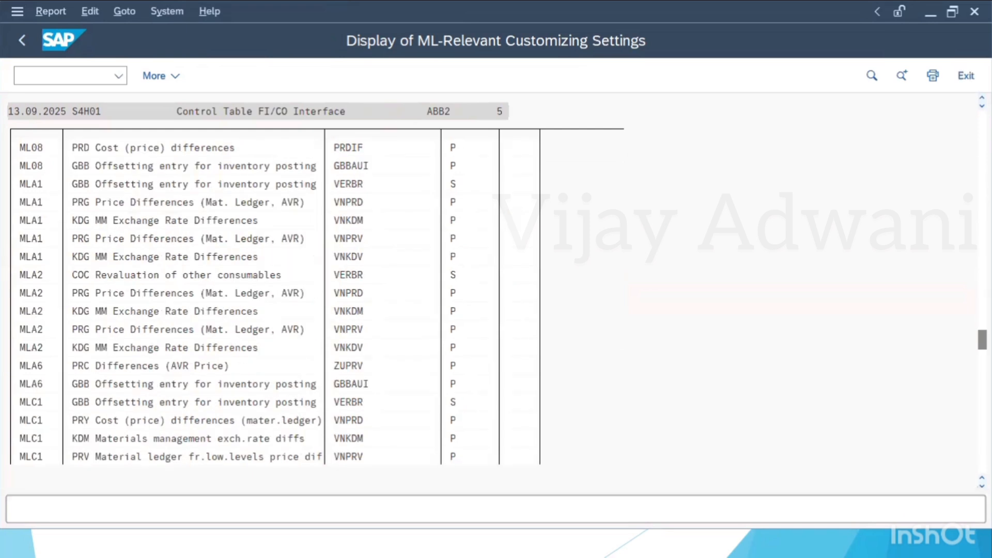
{"action": "scroll", "coordinate": [495, 289], "scroll_direction": "down", "scroll_amount": 6}
{"action": "scroll", "coordinate": [496, 289], "scroll_direction": "down", "scroll_amount": 6}
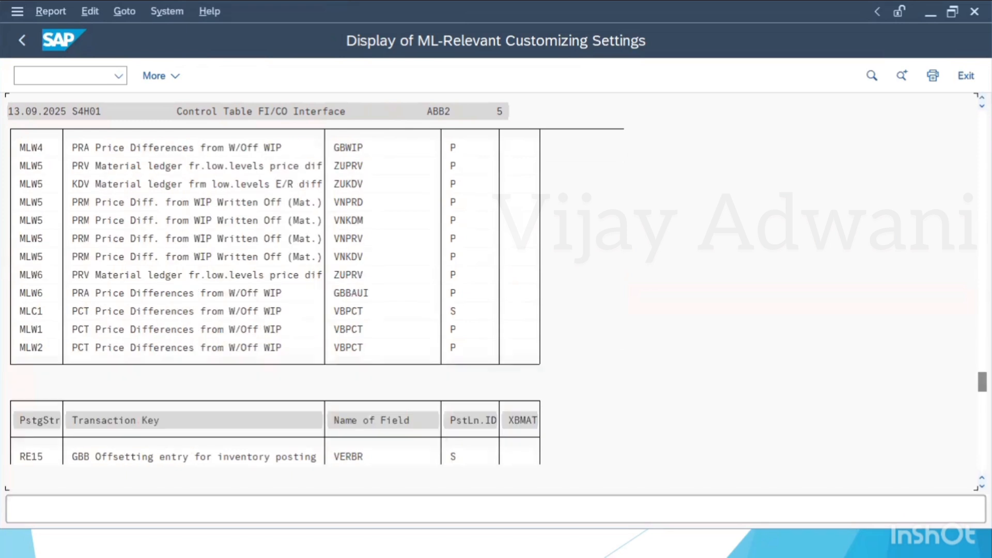
{"action": "scroll", "coordinate": [495, 289], "scroll_direction": "down", "scroll_amount": 6}
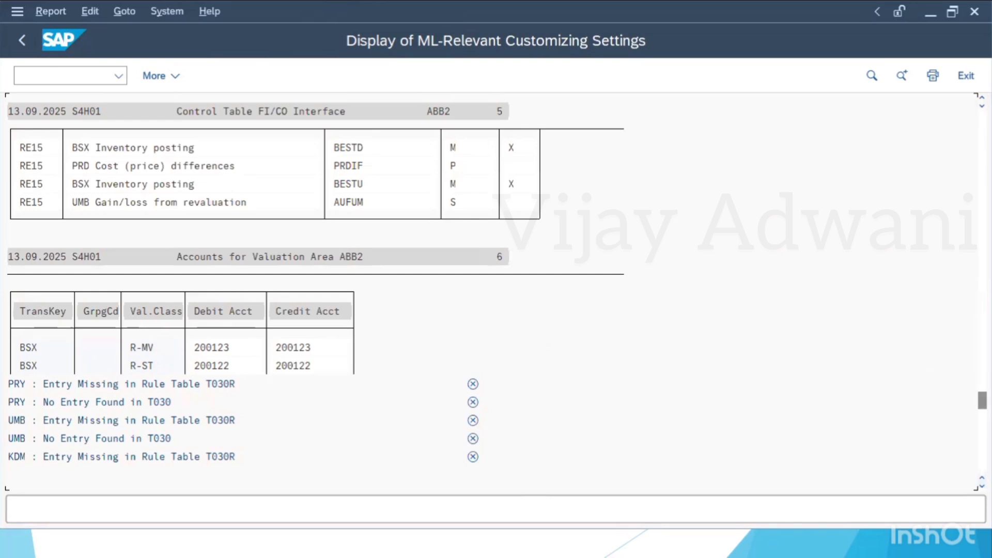
{"action": "scroll", "coordinate": [495, 289], "scroll_direction": "down", "scroll_amount": 3}
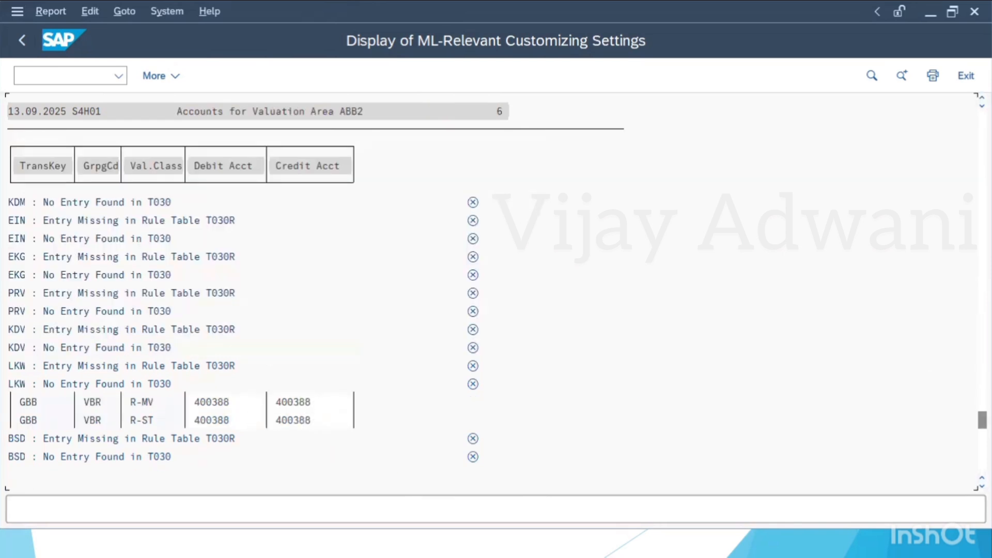
{"action": "scroll", "coordinate": [243, 289], "scroll_direction": "down", "scroll_amount": 5}
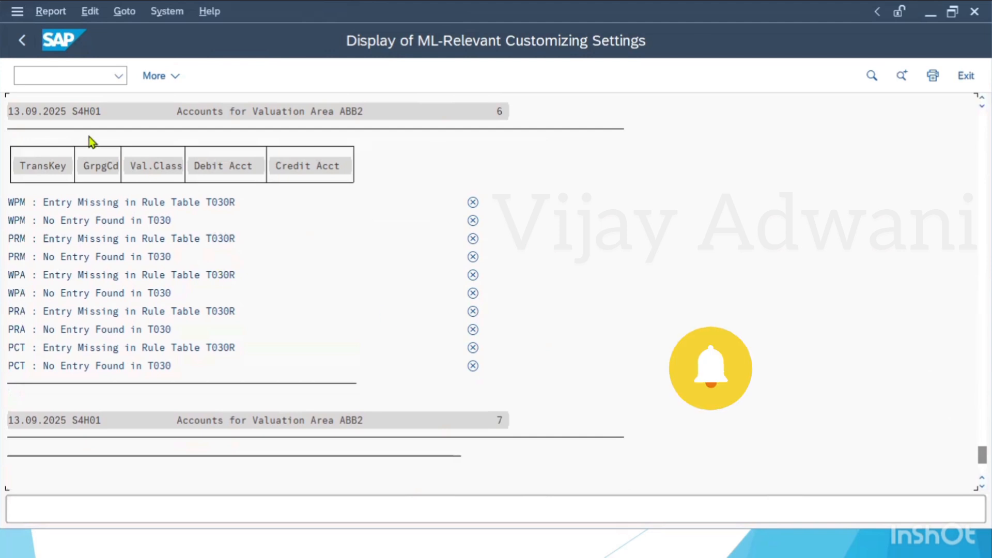
{"action": "left_click", "coordinate": [22, 40]}
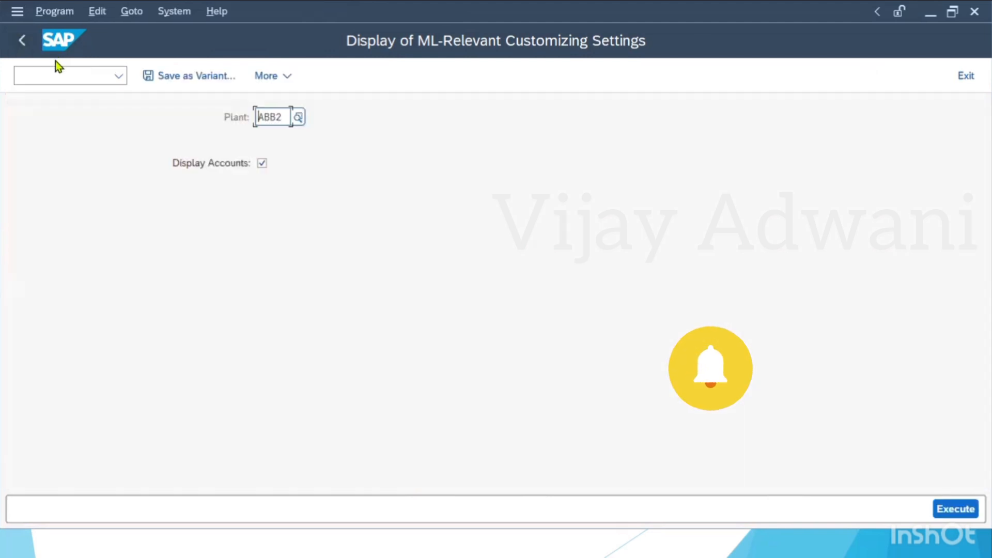
{"action": "left_click", "coordinate": [25, 47]}
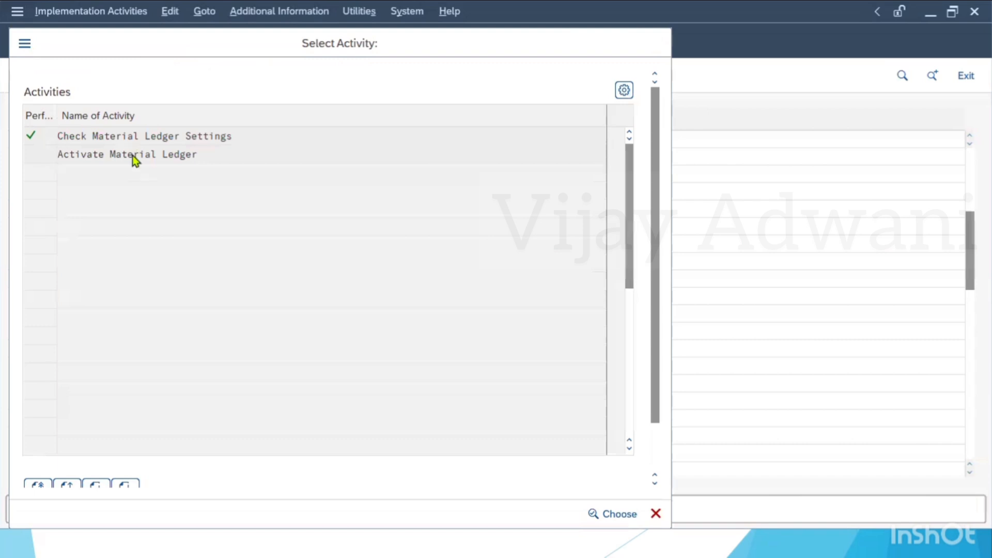
- Open the Activate Material Ledger activity and position the list at valuation area ABB2
{"action": "double_click", "coordinate": [133, 154]}
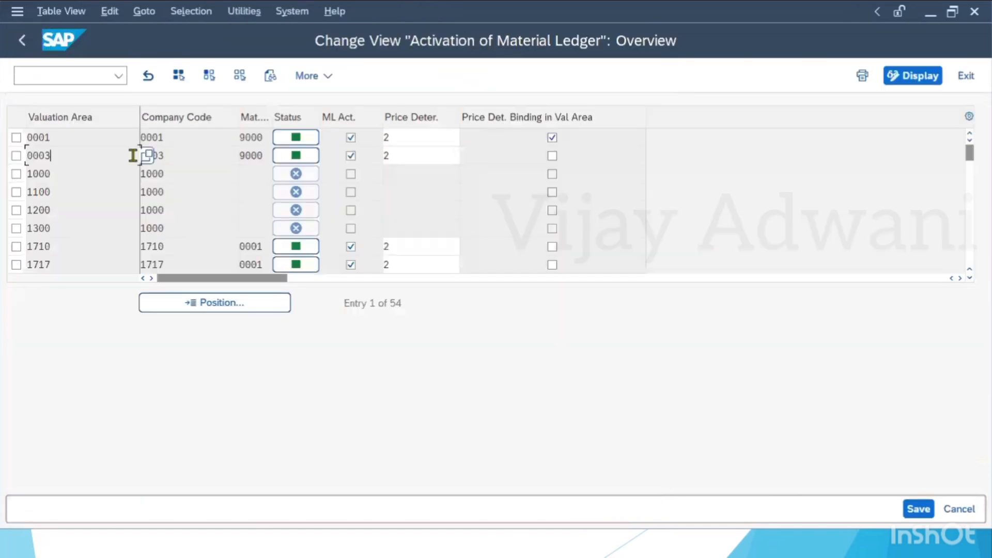
{"action": "left_click", "coordinate": [219, 305]}
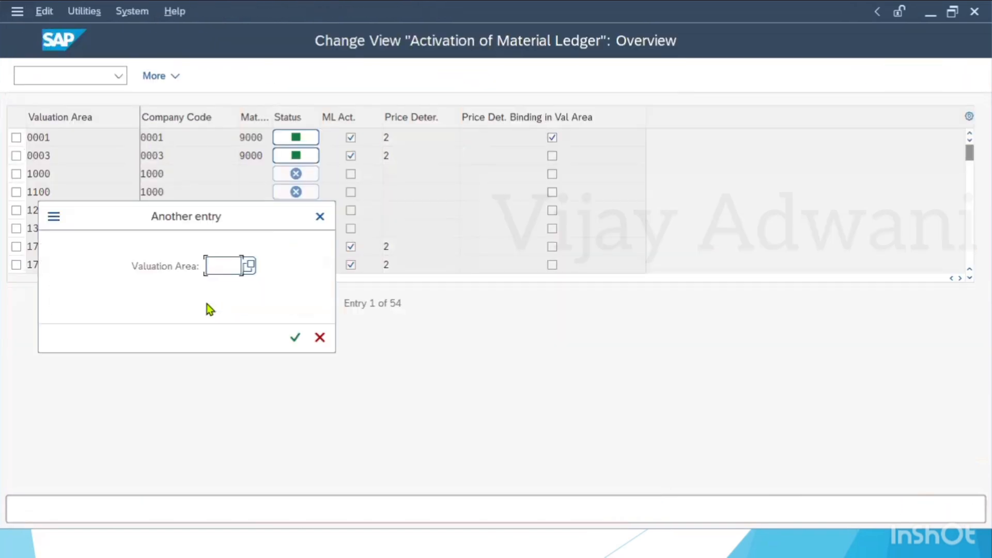
{"action": "type", "text": "AB"}
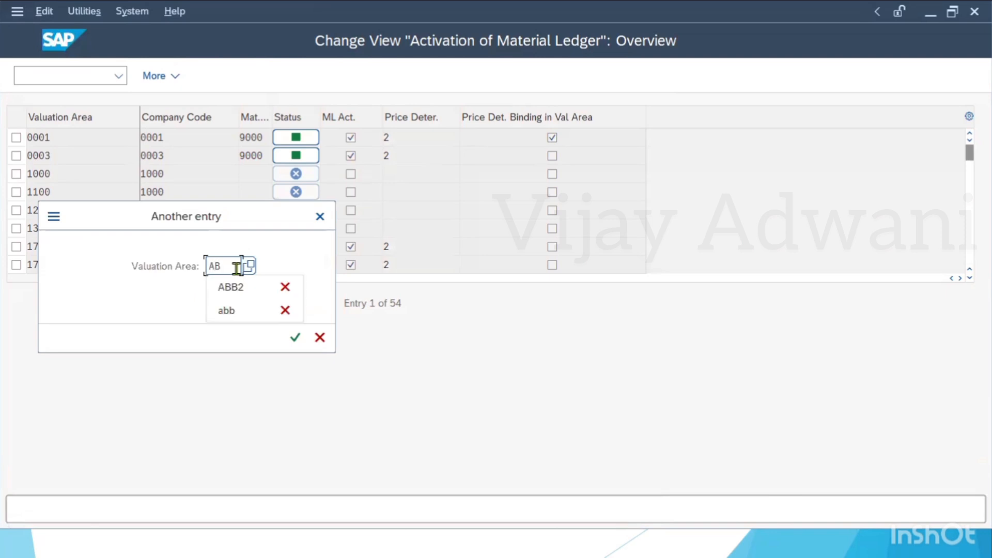
{"action": "type", "text": "B2"}
{"action": "key", "text": "Return"}
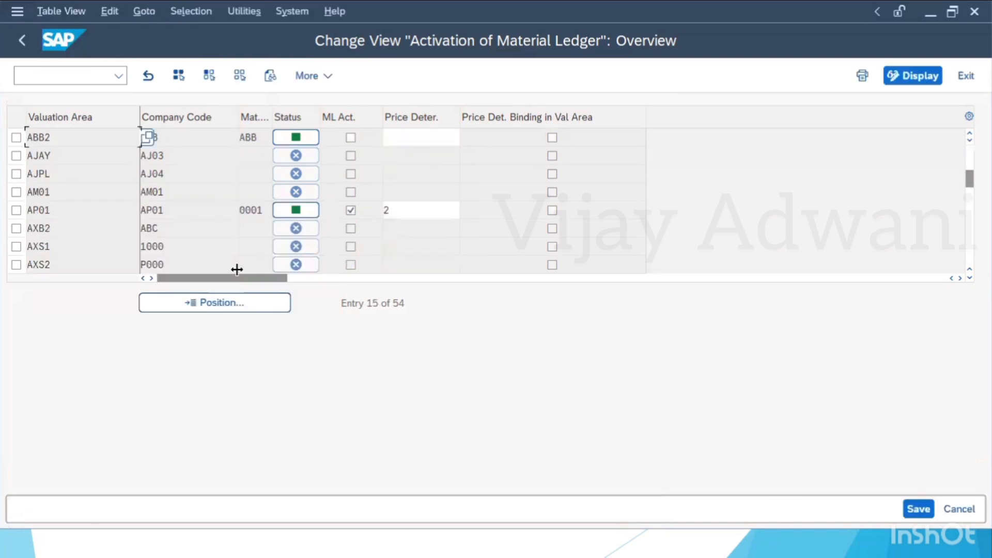
- Try to save price determination 2 (Transaction-Based) for valuation area ABB2 in the Siemens project customizing request without activating the ledger
{"action": "left_click", "coordinate": [403, 138]}
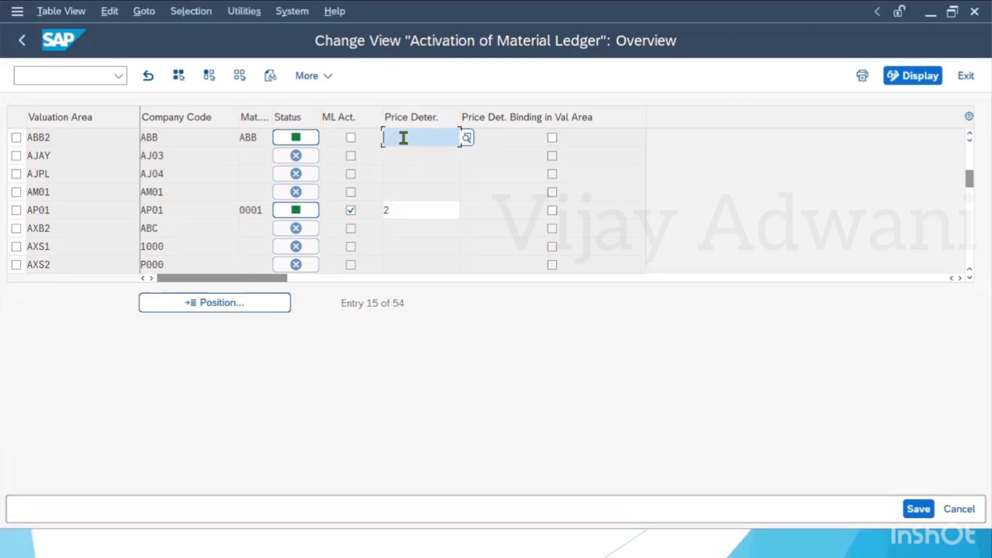
{"action": "left_click", "coordinate": [465, 138]}
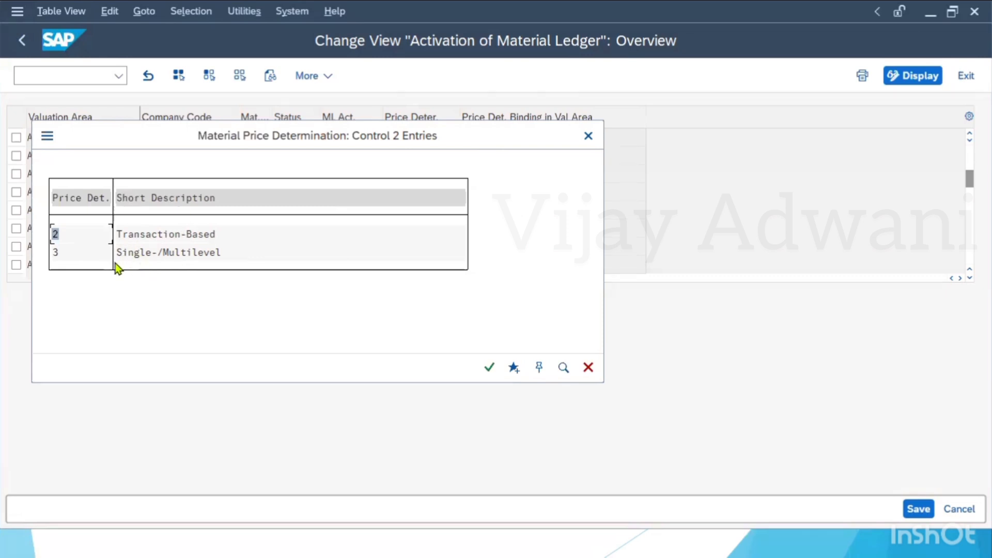
{"action": "double_click", "coordinate": [142, 235]}
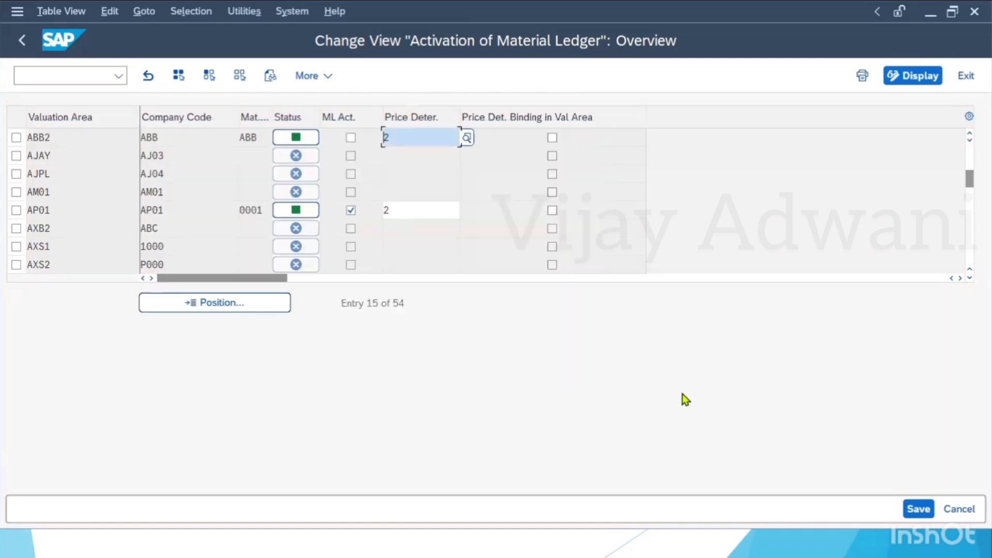
{"action": "left_click", "coordinate": [918, 509]}
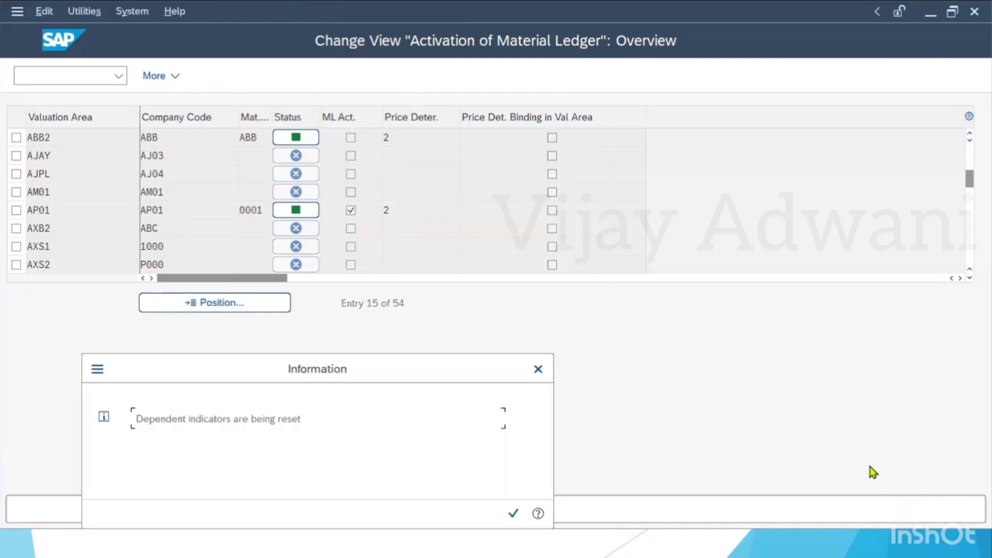
{"action": "left_click", "coordinate": [511, 513]}
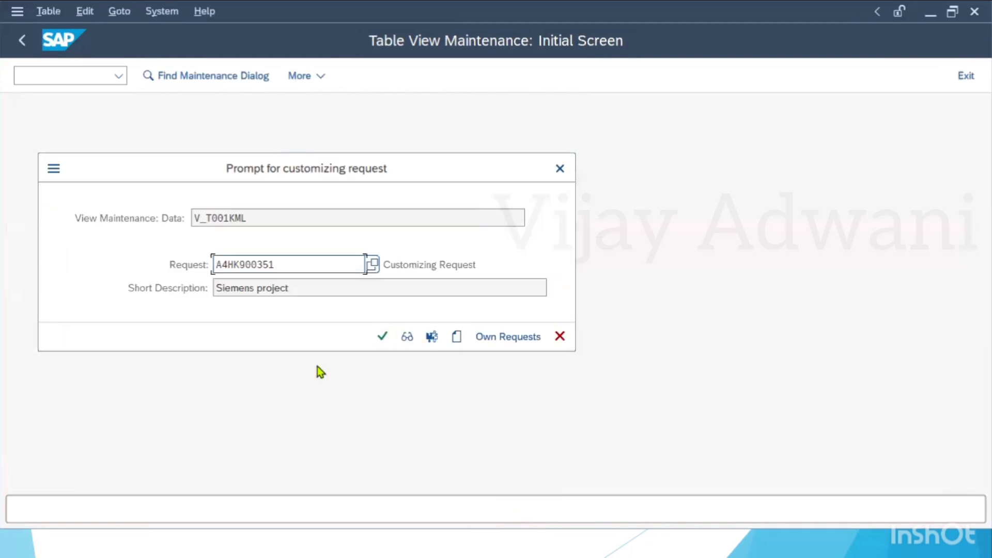
{"action": "left_click", "coordinate": [382, 336]}
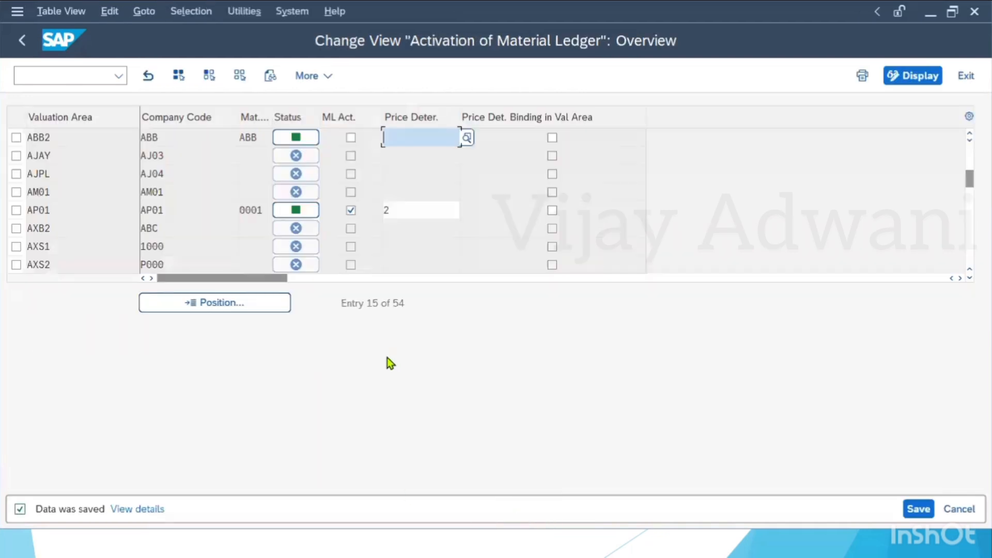
- Activate the material ledger for valuation area ABB2 with price determination 2 (Transaction-Based) and save the entry
{"action": "left_click", "coordinate": [351, 138]}
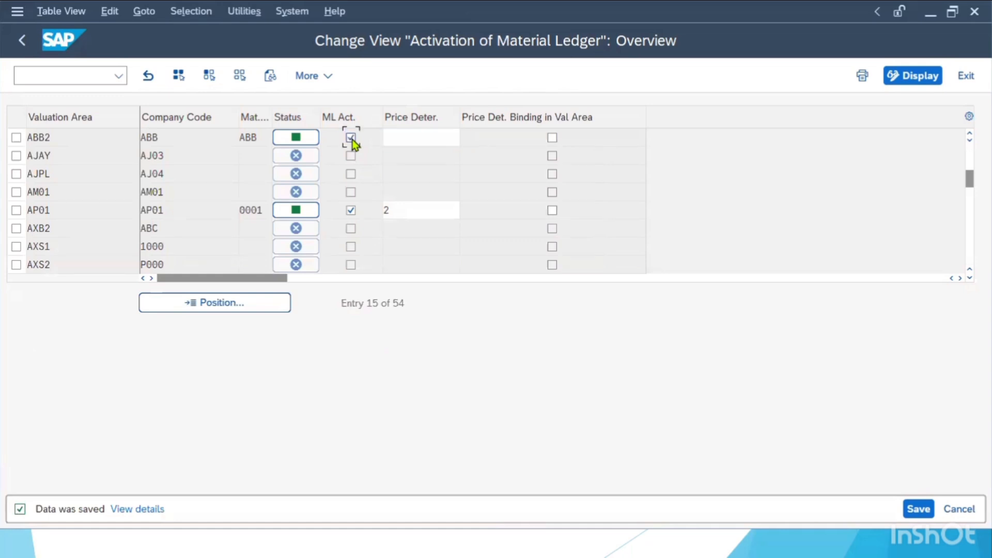
{"action": "left_click", "coordinate": [437, 144]}
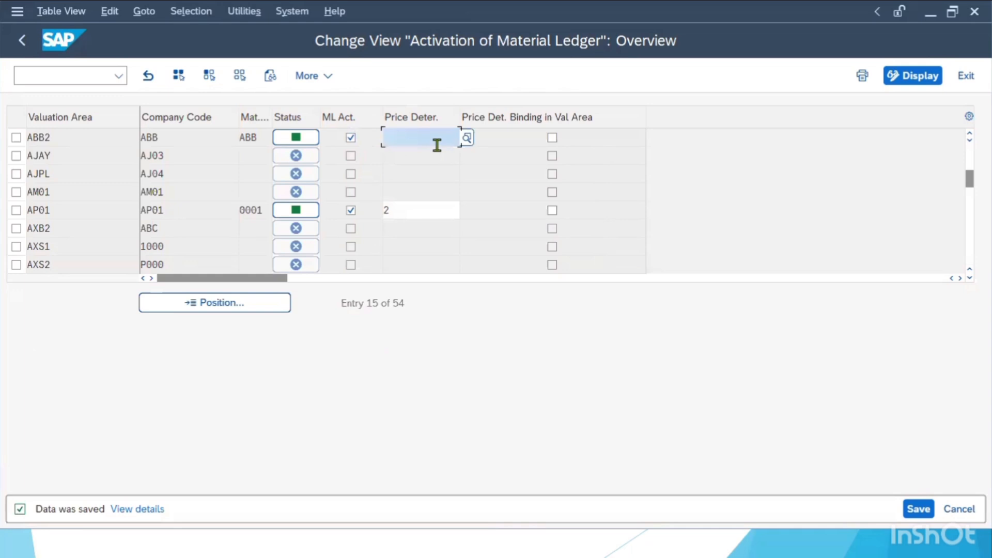
{"action": "left_click", "coordinate": [463, 138]}
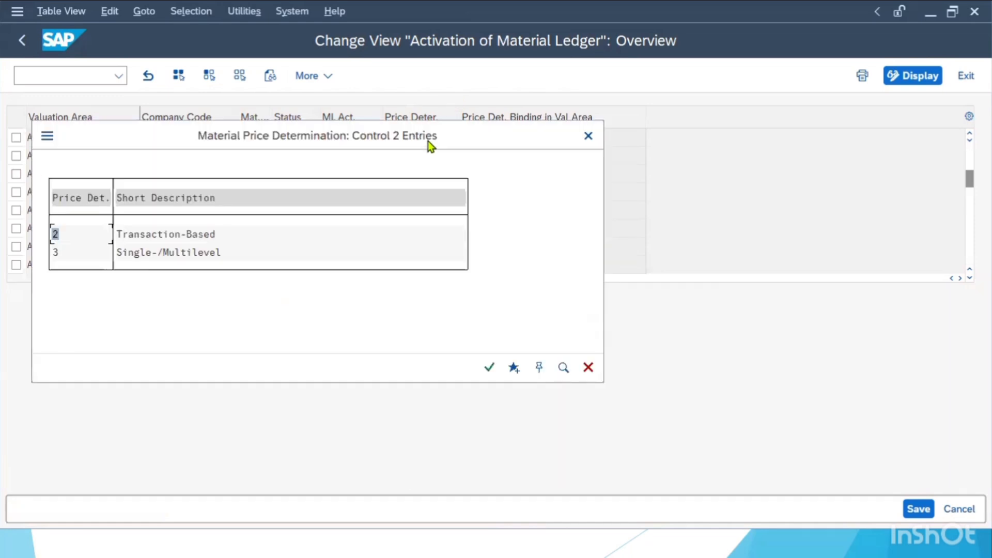
{"action": "double_click", "coordinate": [184, 237]}
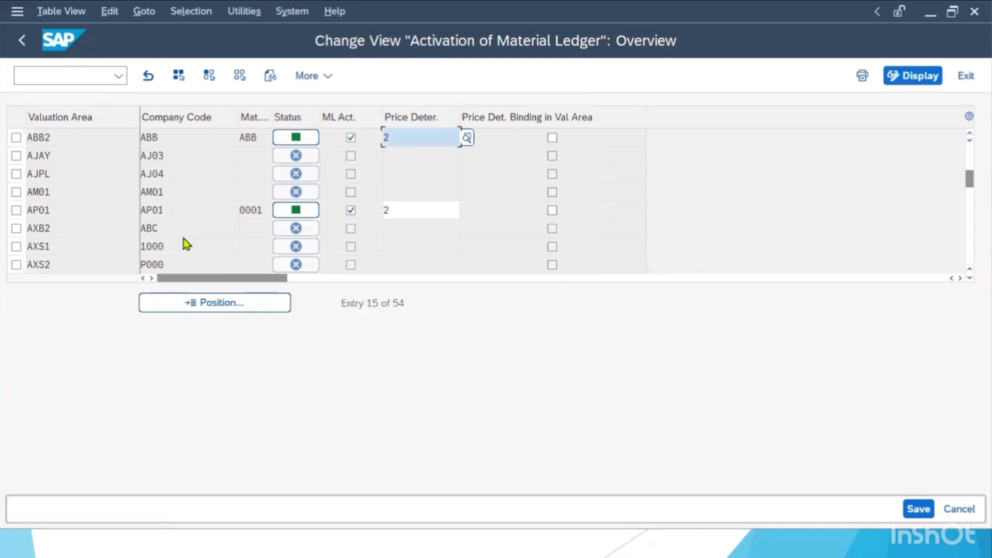
{"action": "left_click", "coordinate": [905, 507]}
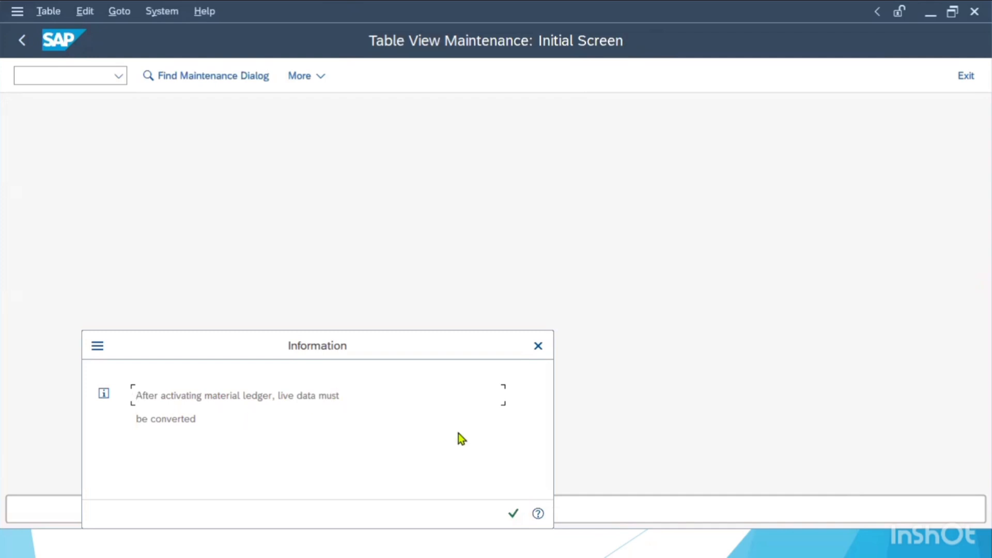
{"action": "left_click", "coordinate": [511, 514]}
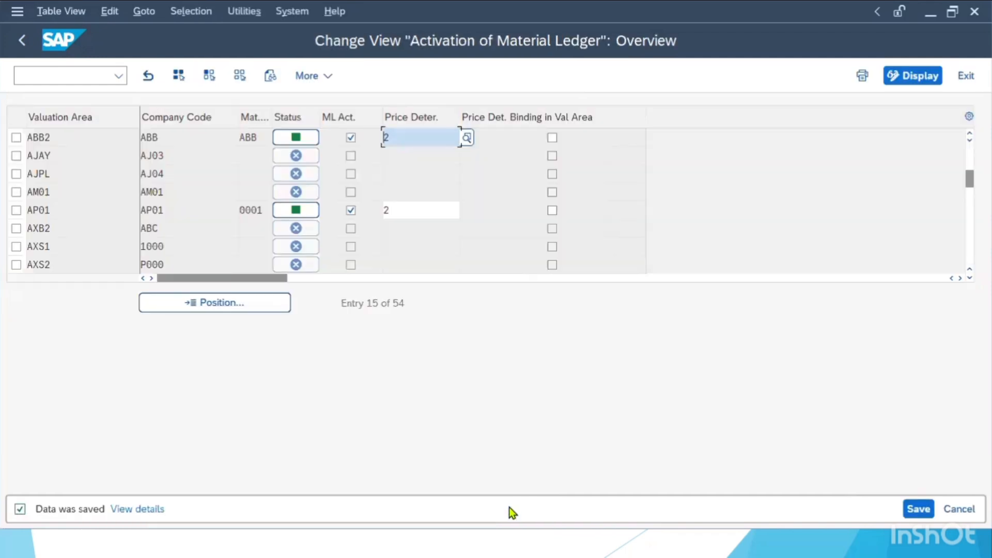
- Recheck the material ledger settings of plant ABB2 with accounts displayed, then return to the IMG structure
{"action": "left_click", "coordinate": [23, 40]}
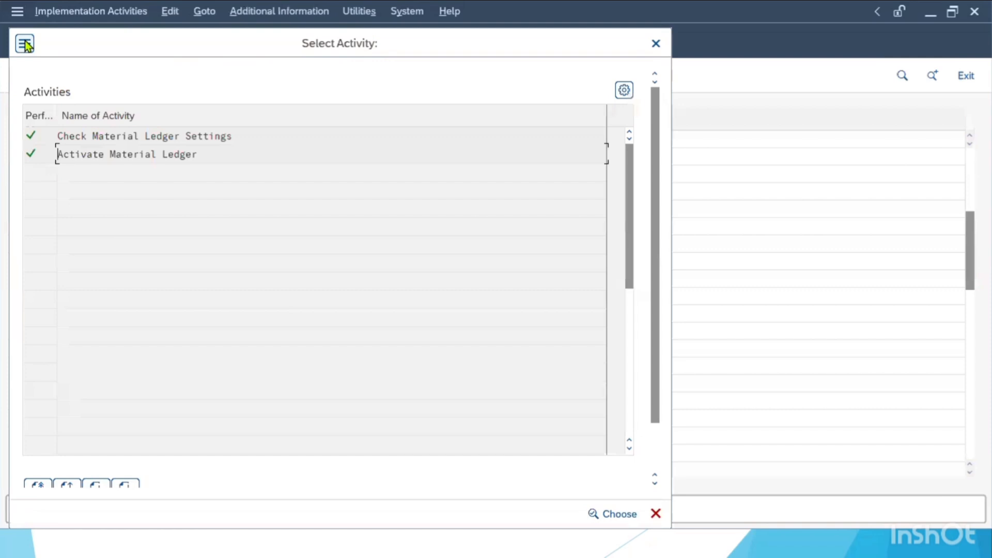
{"action": "double_click", "coordinate": [121, 135]}
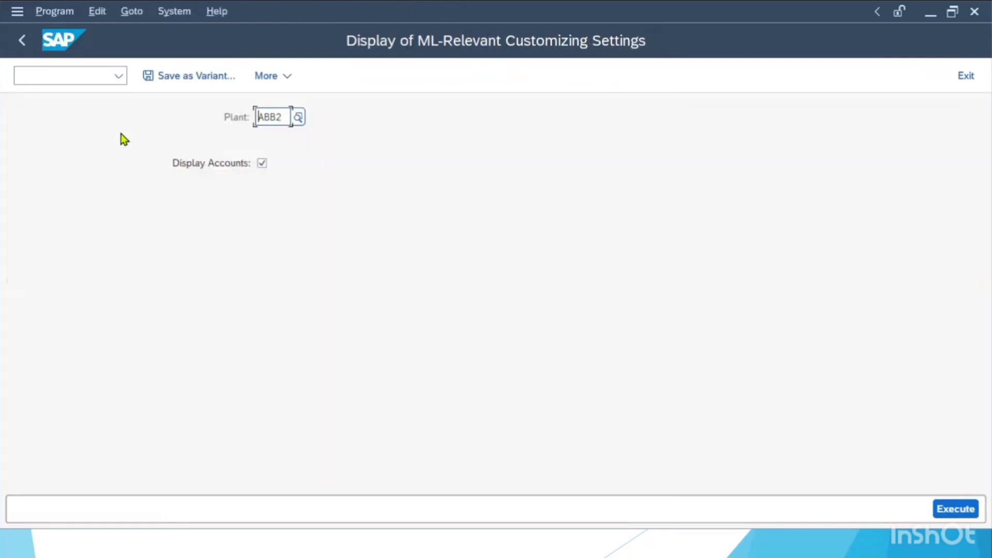
{"action": "left_click", "coordinate": [941, 508]}
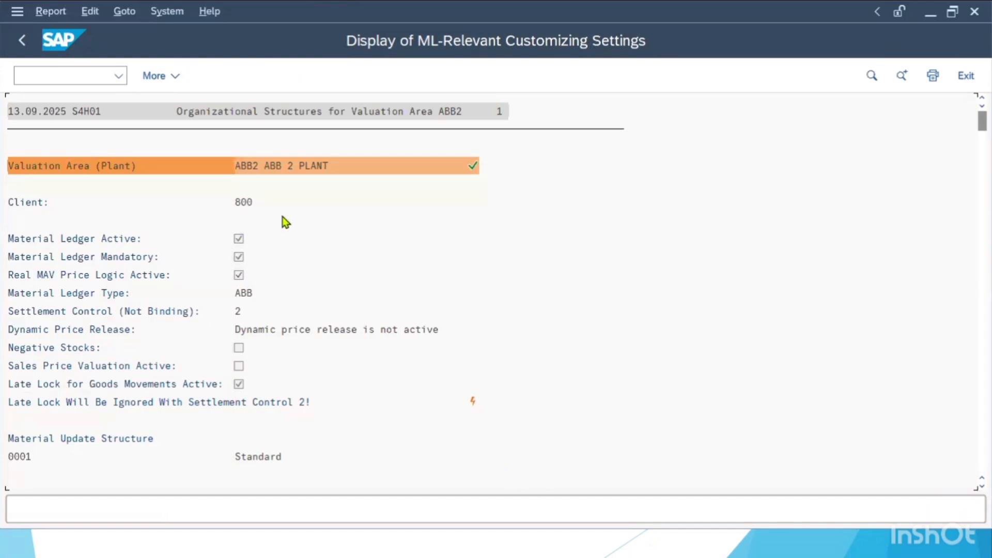
{"action": "left_click", "coordinate": [22, 42]}
{"action": "left_click", "coordinate": [22, 43]}
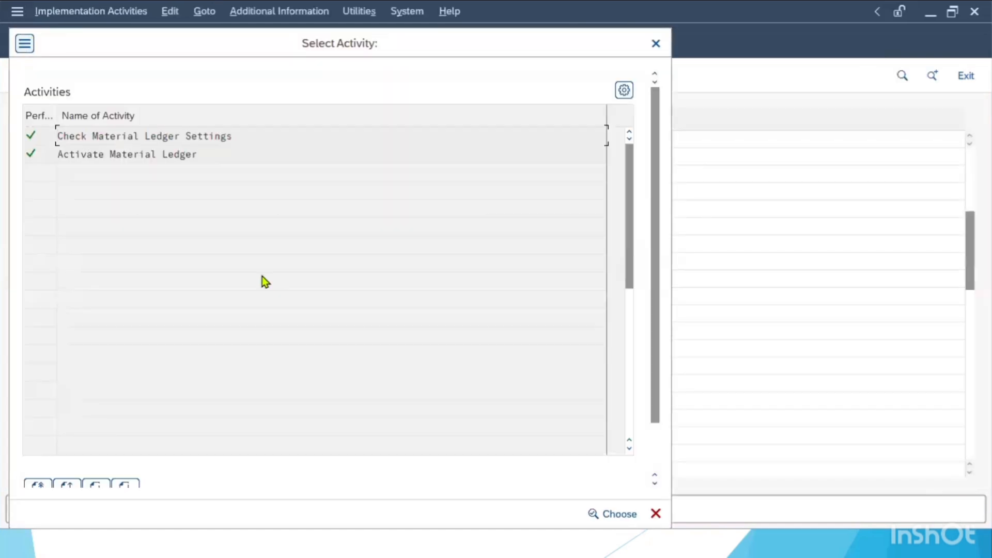
{"action": "left_click", "coordinate": [656, 514]}
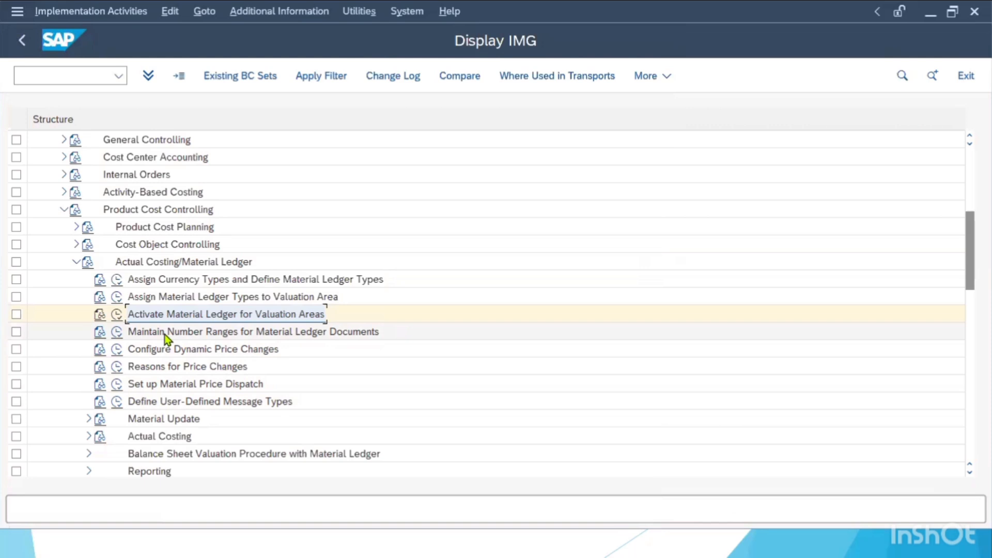
- Start transaction CKMSTART and execute the material ledger production startup for plant ABB2 as a background test run
{"action": "left_click", "coordinate": [60, 75]}
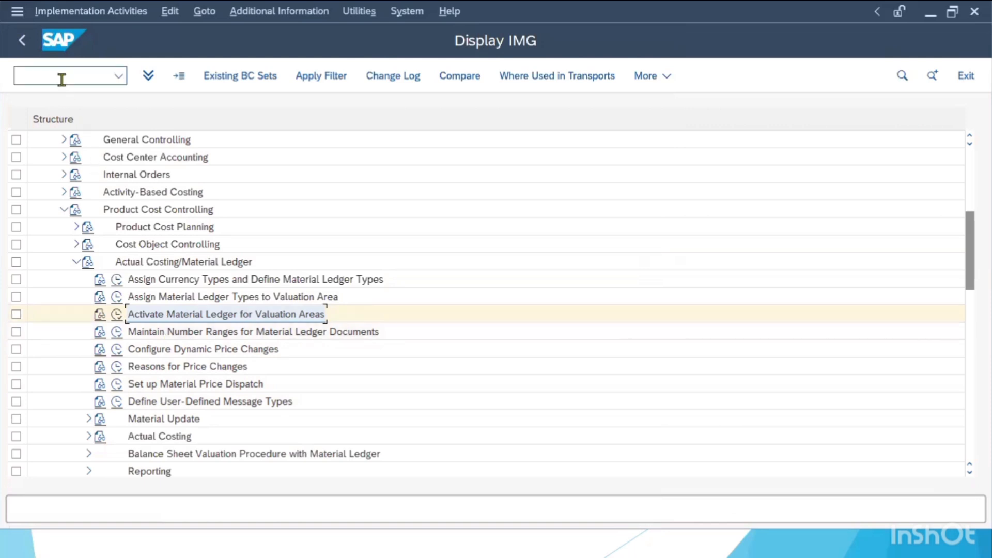
{"action": "type", "text": "/NCKMSTART"}
{"action": "key", "text": "Return"}
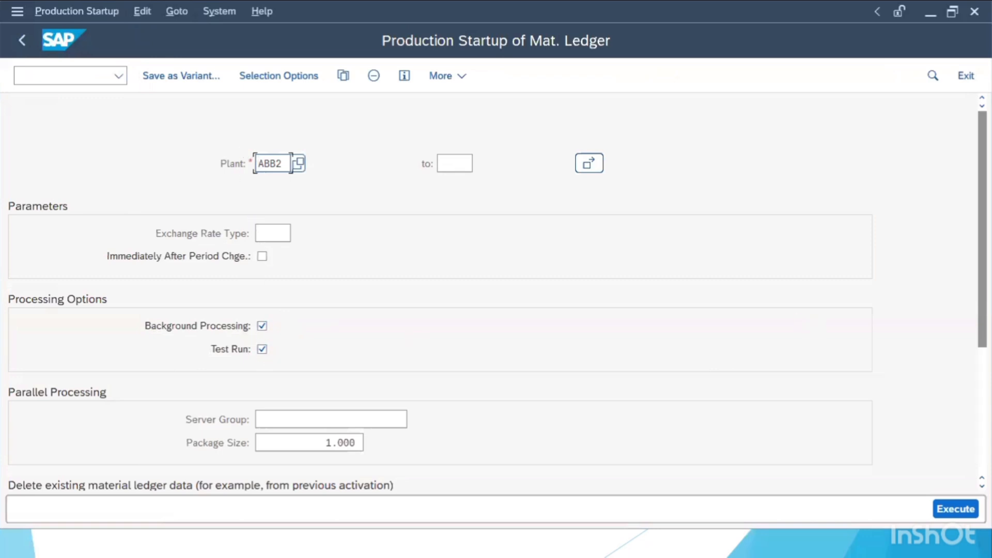
{"action": "key", "text": "F8"}
- Rerun the production startup test for ABB2 without background processing, examine its message log and leave the transaction
{"action": "left_click", "coordinate": [262, 325]}
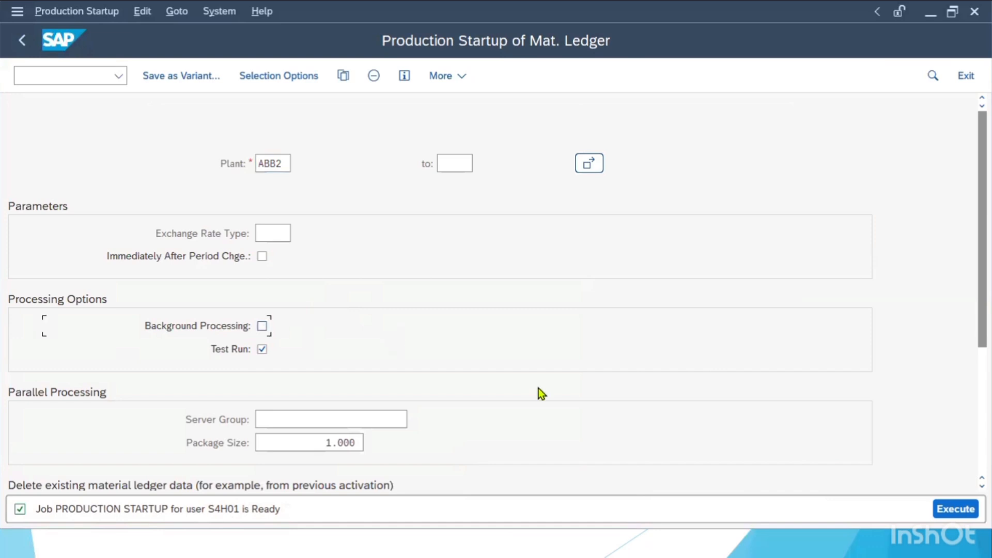
{"action": "left_click", "coordinate": [954, 508]}
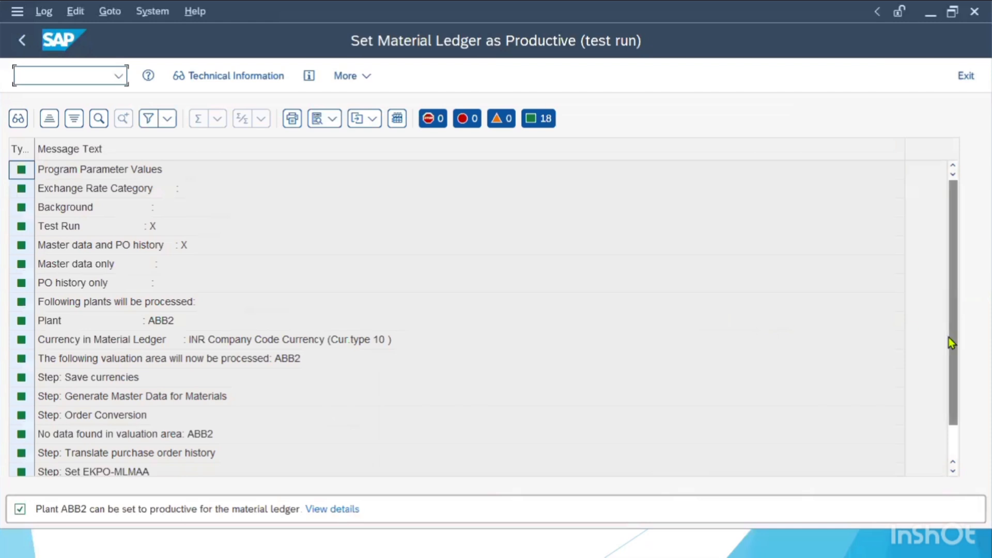
{"action": "left_click_drag", "start_coordinate": [955, 350], "coordinate": [954, 401]}
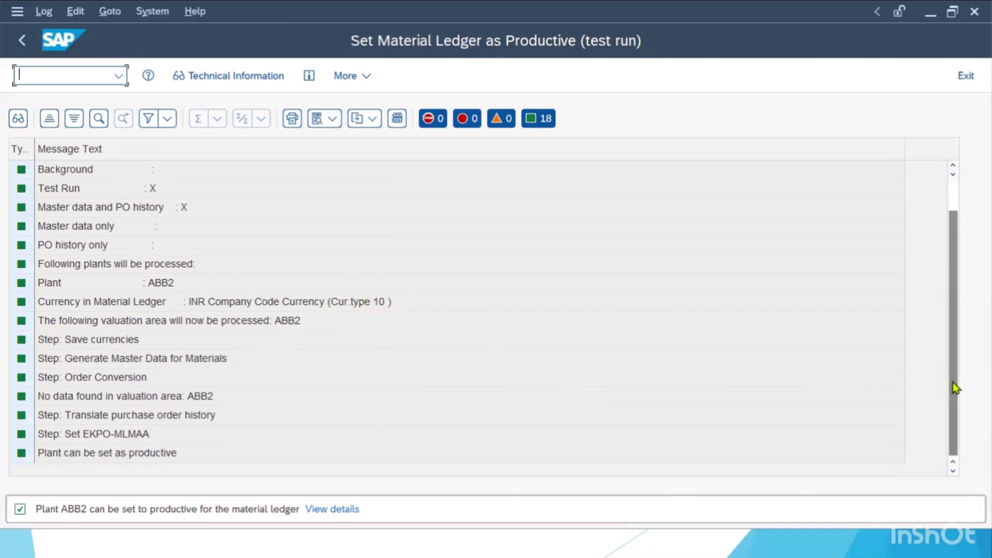
{"action": "left_click_drag", "start_coordinate": [955, 388], "coordinate": [952, 321]}
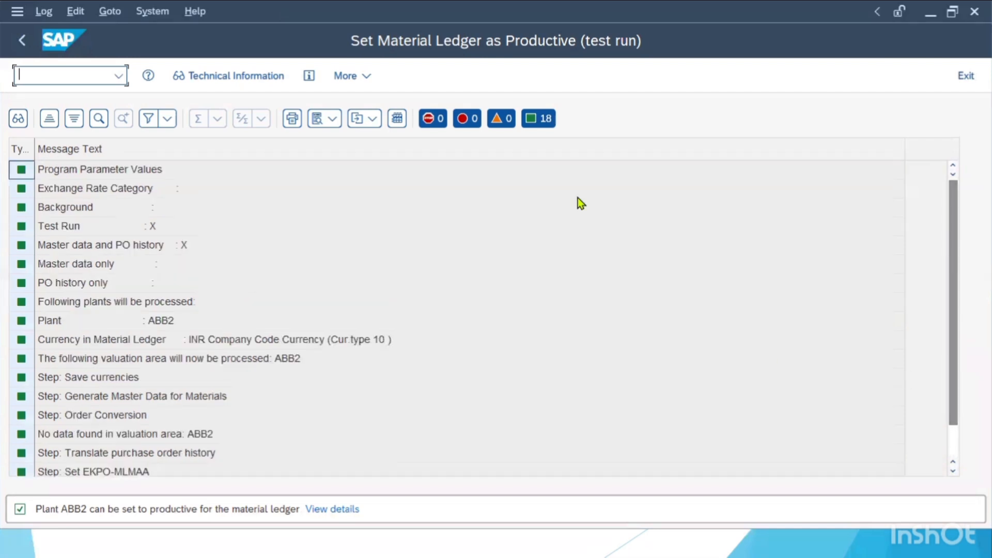
{"action": "left_click", "coordinate": [21, 45]}
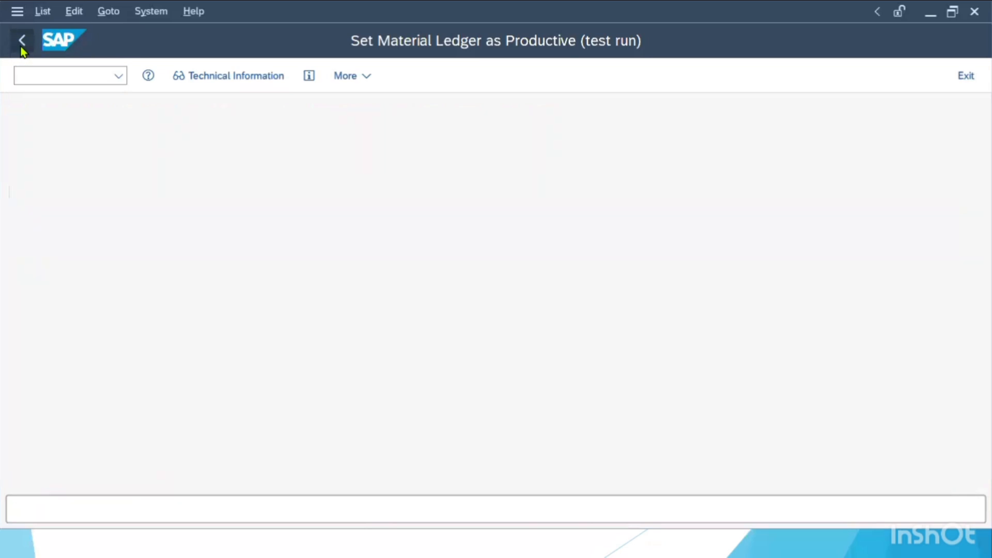
{"action": "left_click", "coordinate": [21, 46]}
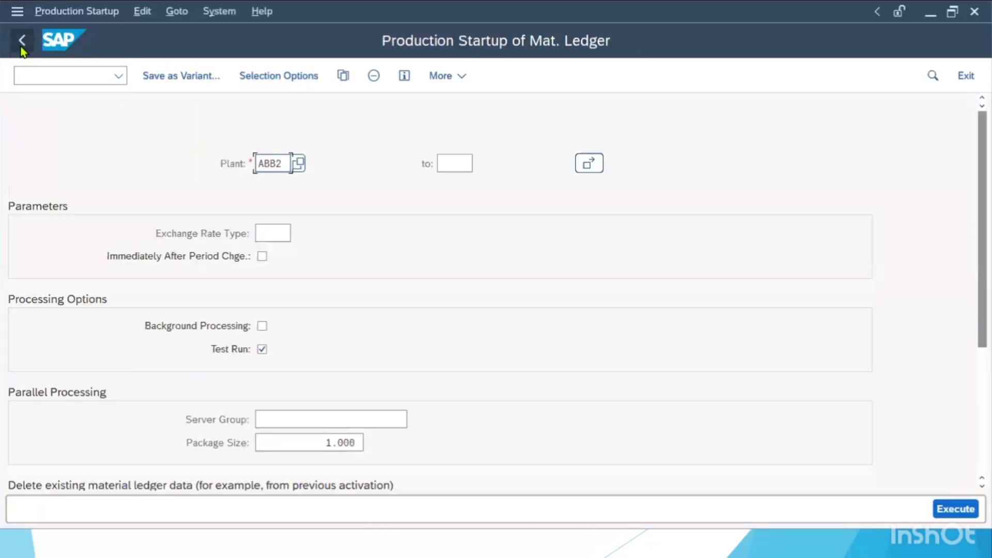
{"action": "left_click", "coordinate": [22, 48]}
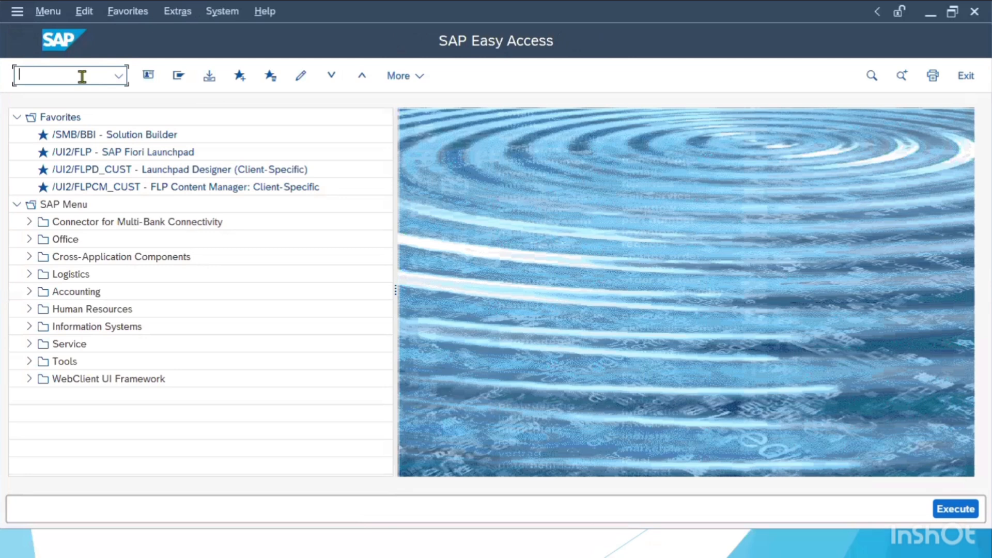
- Start transaction OBA7, position the document types list at WE and open the details of Goods Receipt
{"action": "type", "text": "/NOBA7"}
{"action": "key", "text": "Return"}
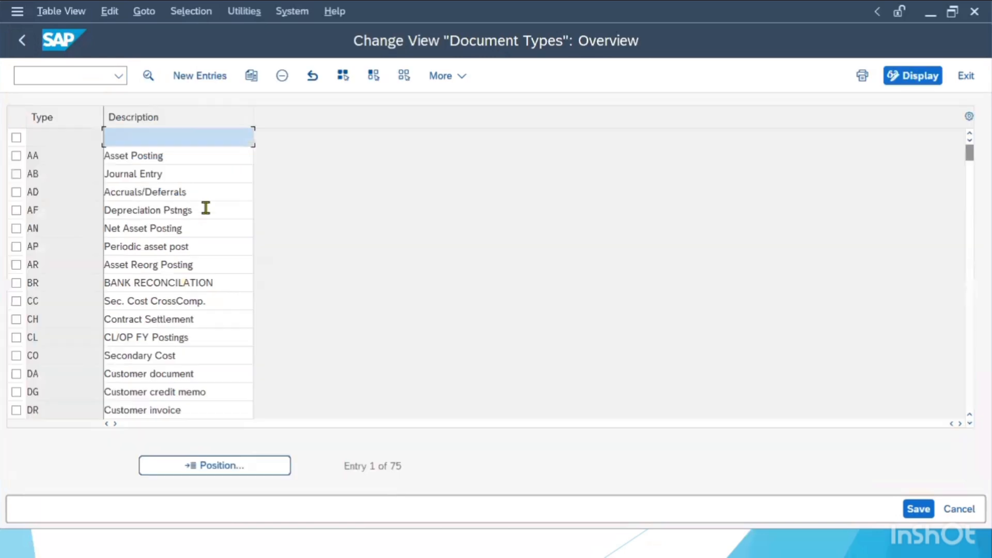
{"action": "left_click", "coordinate": [177, 466]}
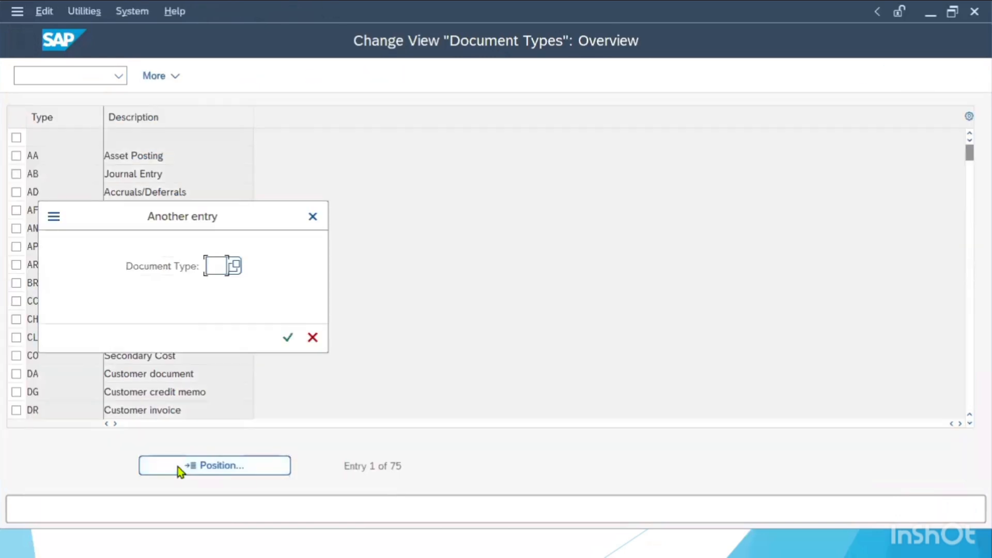
{"action": "type", "text": "sa"}
{"action": "key", "text": "Return"}
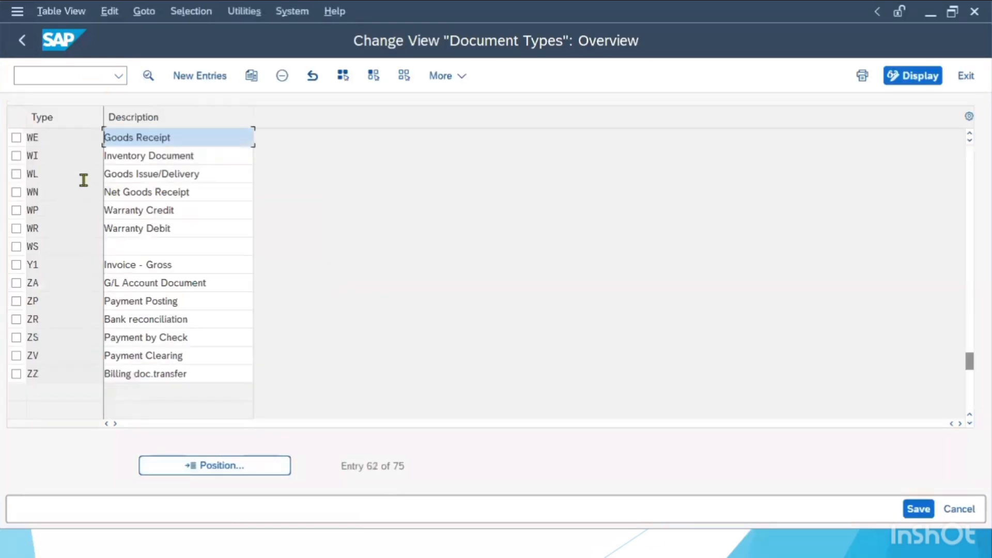
{"action": "double_click", "coordinate": [134, 138]}
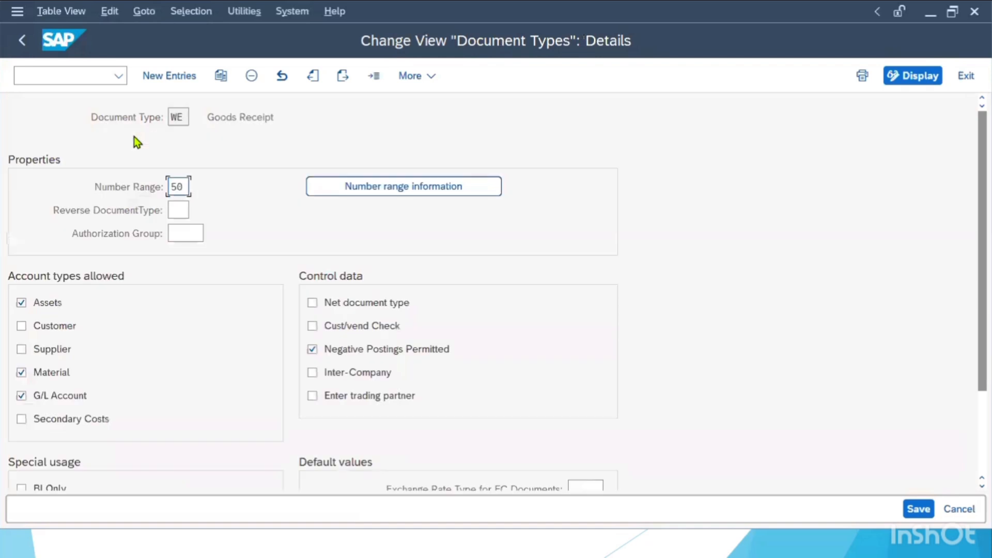
- Open the number range information and examine the accounting document intervals of company code ABB
{"action": "left_click", "coordinate": [390, 188]}
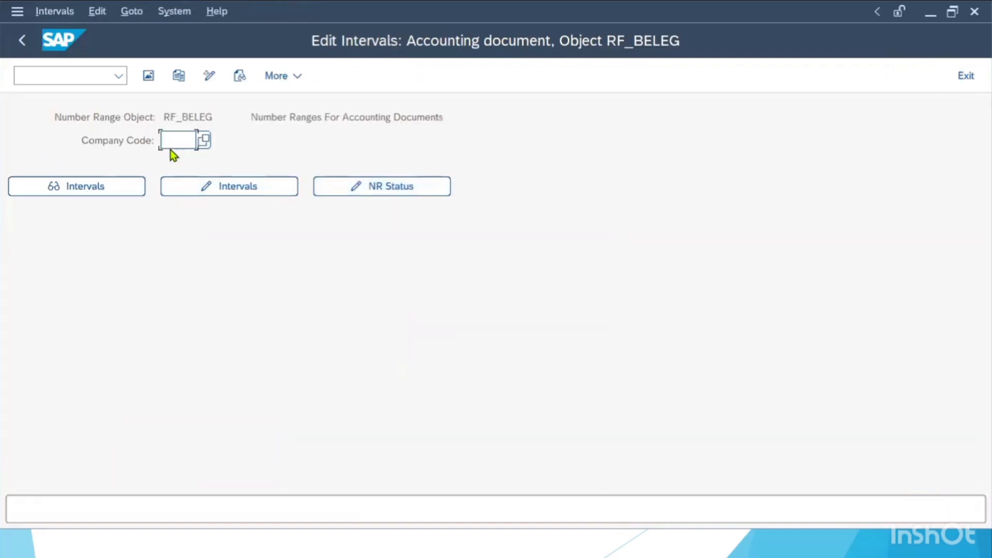
{"action": "type", "text": "ABB"}
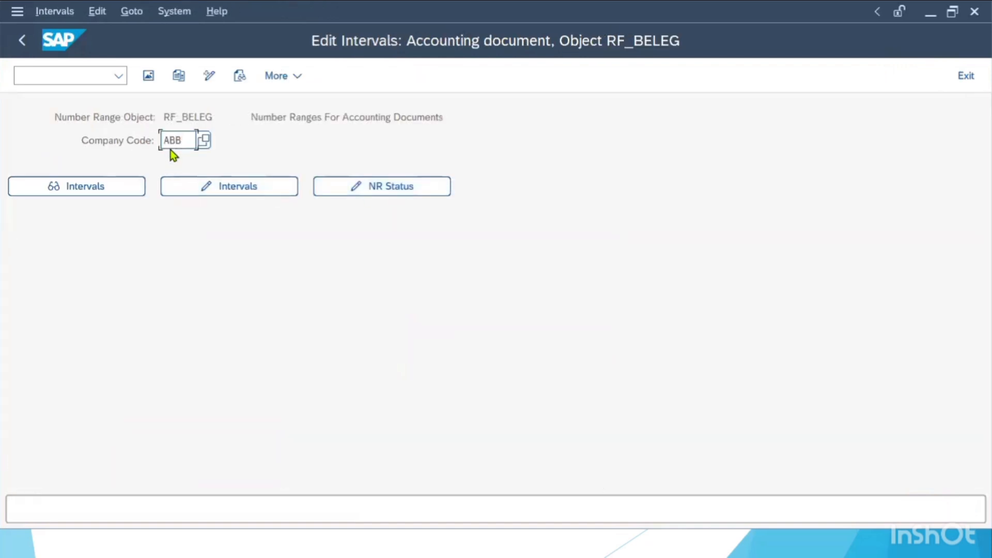
{"action": "left_click", "coordinate": [128, 187]}
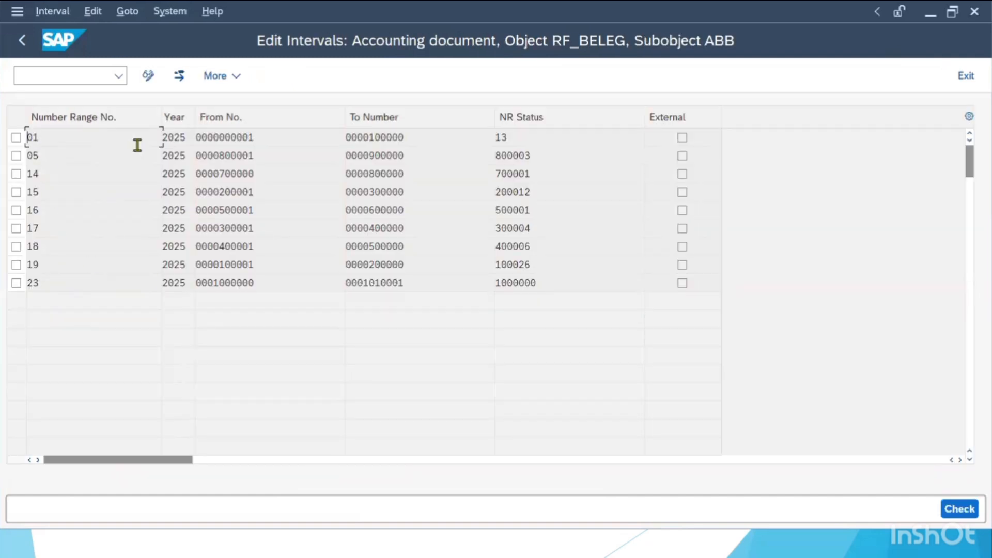
{"action": "left_click", "coordinate": [22, 50]}
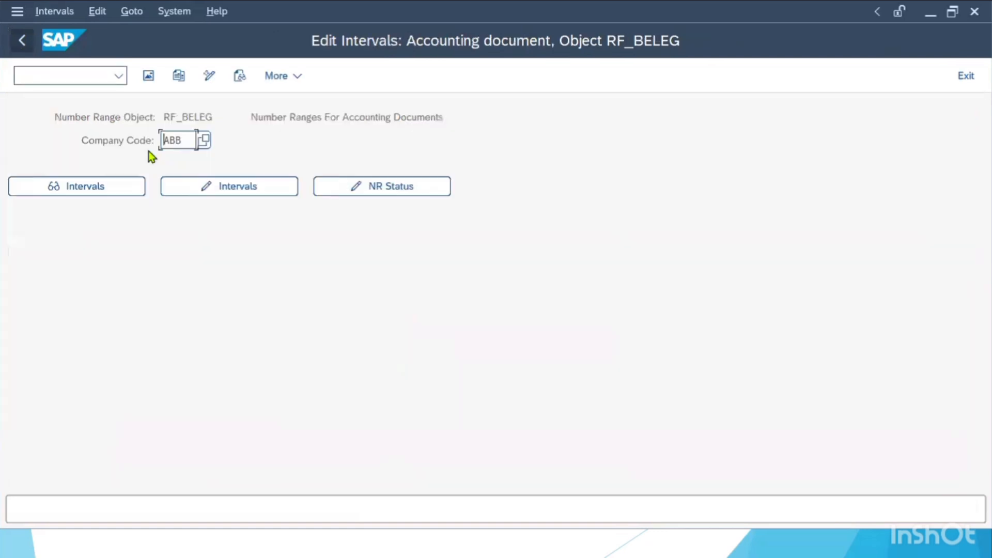
- Add accounting document interval 50 for company code ABB, year 2025, ranging from 1100000 to 1110000
{"action": "left_click", "coordinate": [205, 188]}
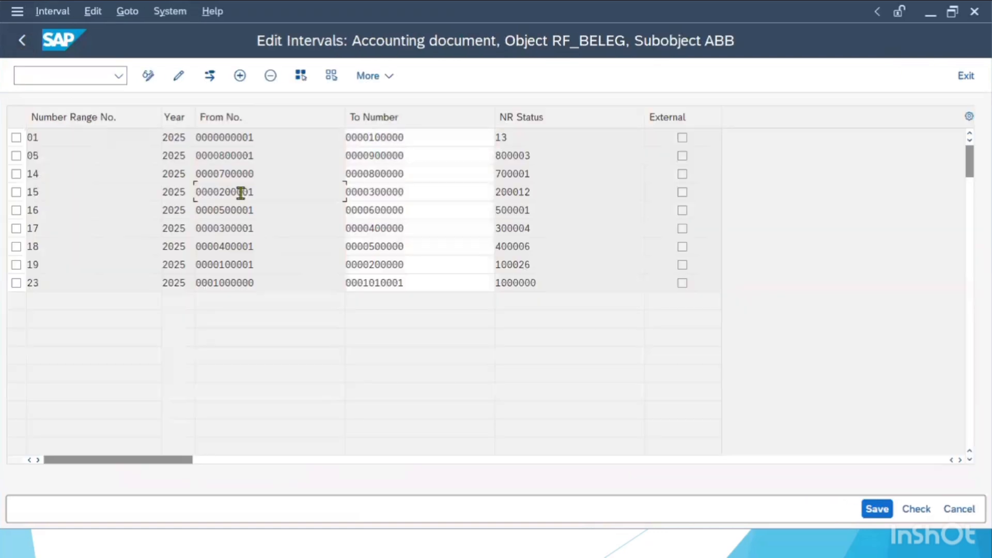
{"action": "left_click", "coordinate": [239, 76]}
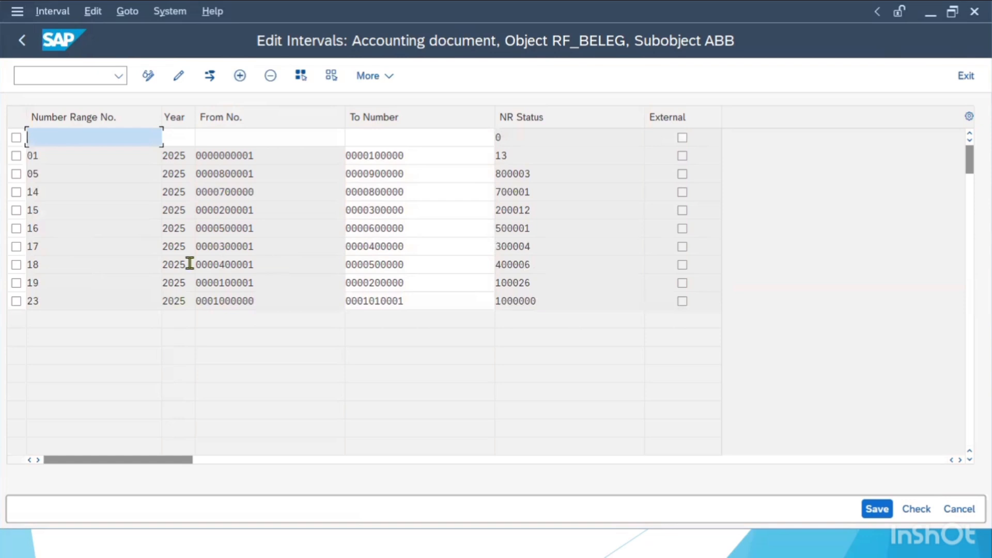
{"action": "key", "text": "Tab"}
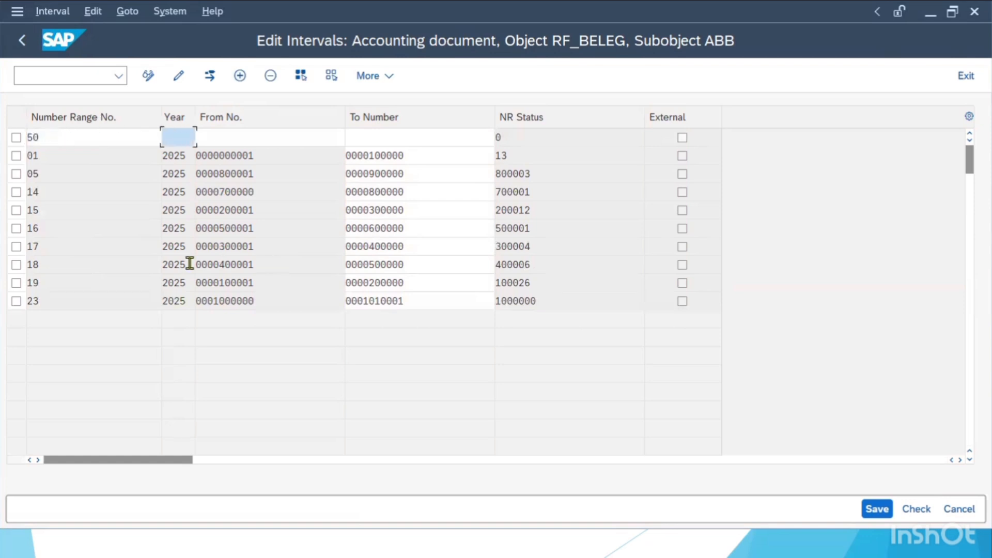
{"action": "type", "text": "2025"}
{"action": "key", "text": "Tab"}
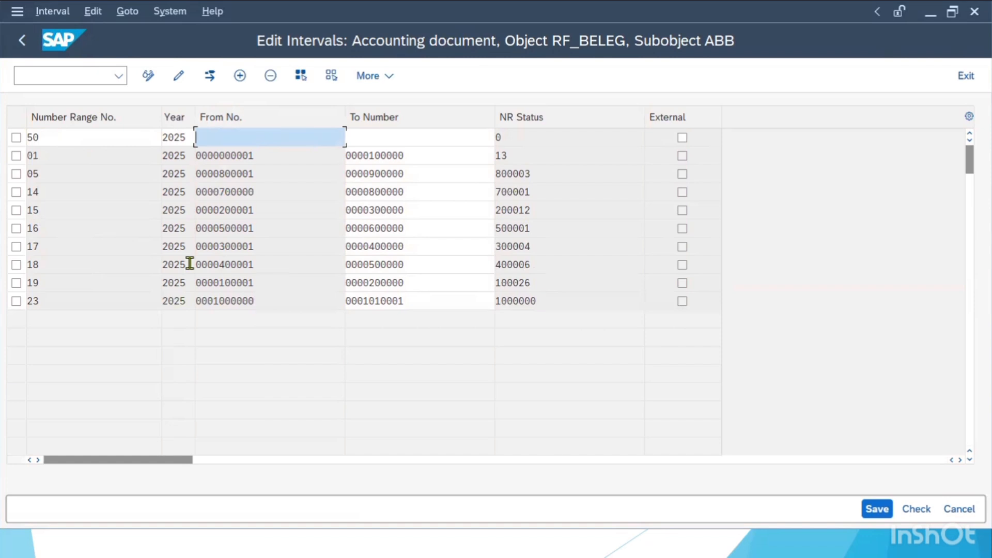
{"action": "type", "text": "1100000"}
{"action": "key", "text": "Tab"}
{"action": "type", "text": "11"}
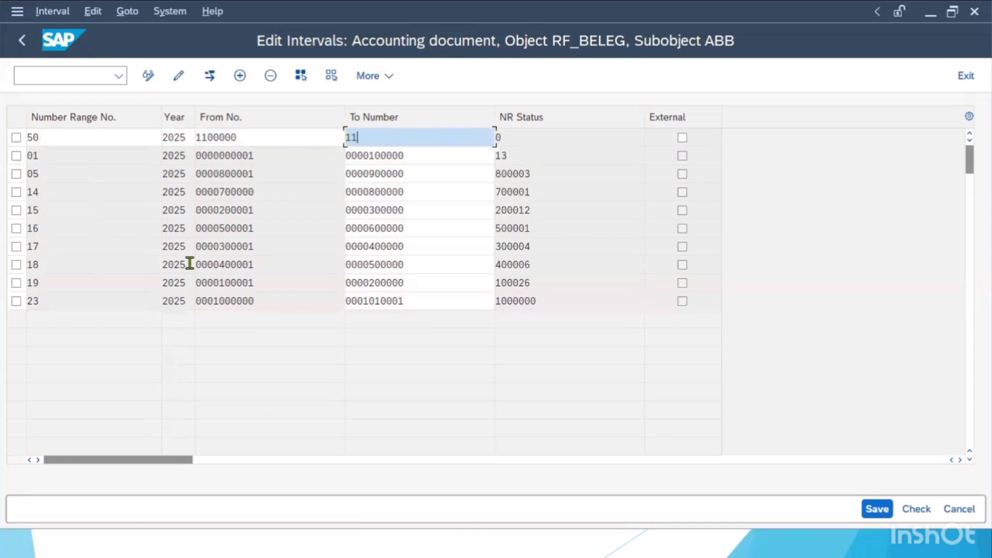
{"action": "type", "text": "10000"}
{"action": "key", "text": "Return"}
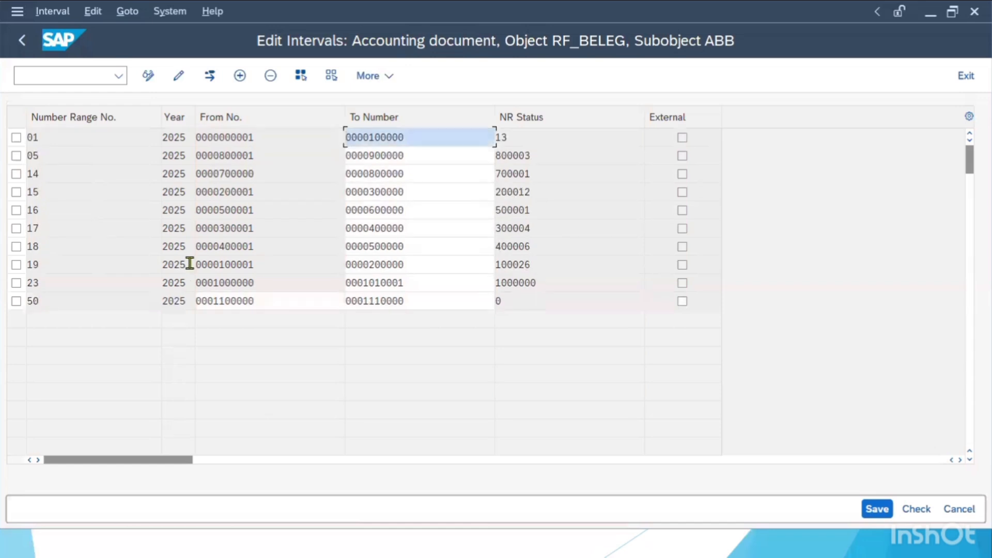
- Save the intervals, accept the transport notice and return to the document types list
{"action": "left_click", "coordinate": [876, 516]}
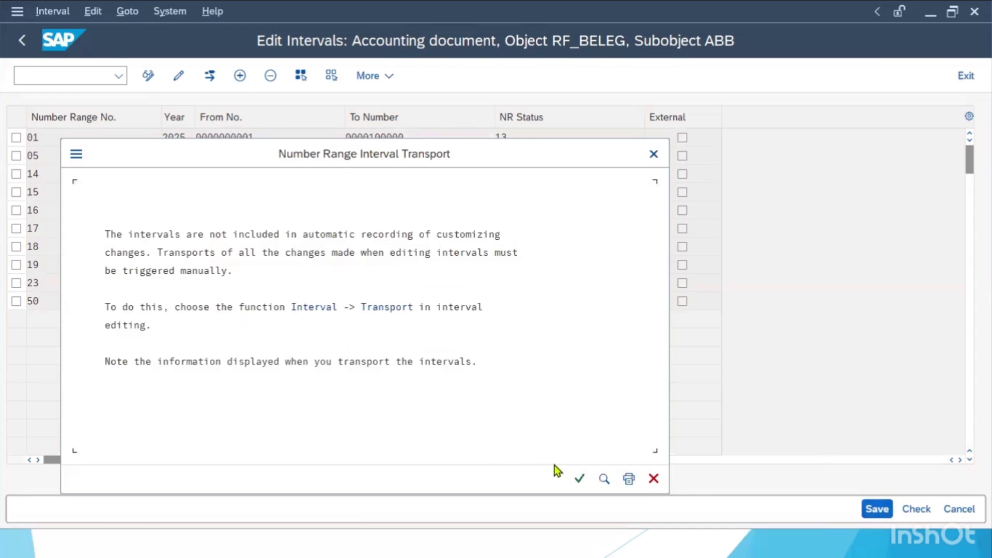
{"action": "left_click", "coordinate": [578, 480]}
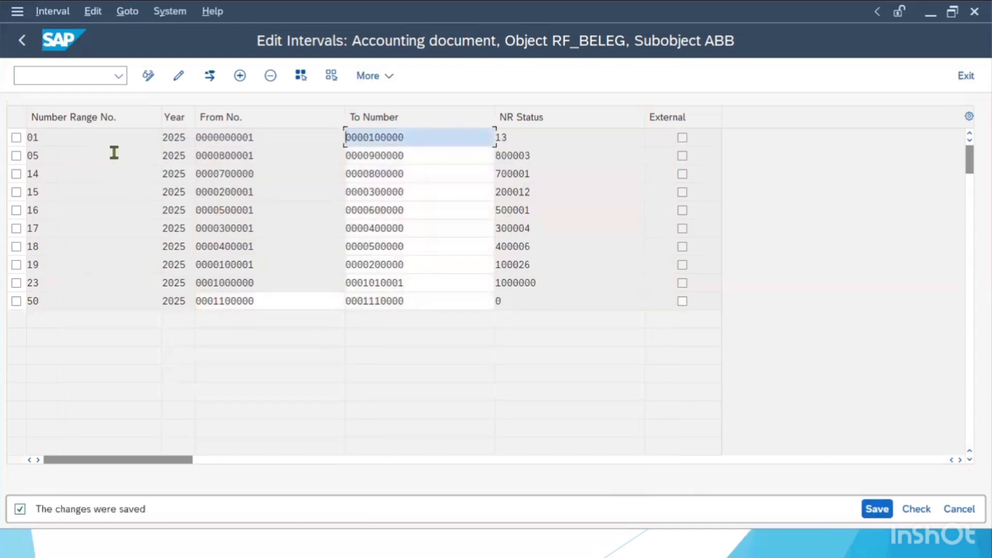
{"action": "left_click", "coordinate": [21, 45]}
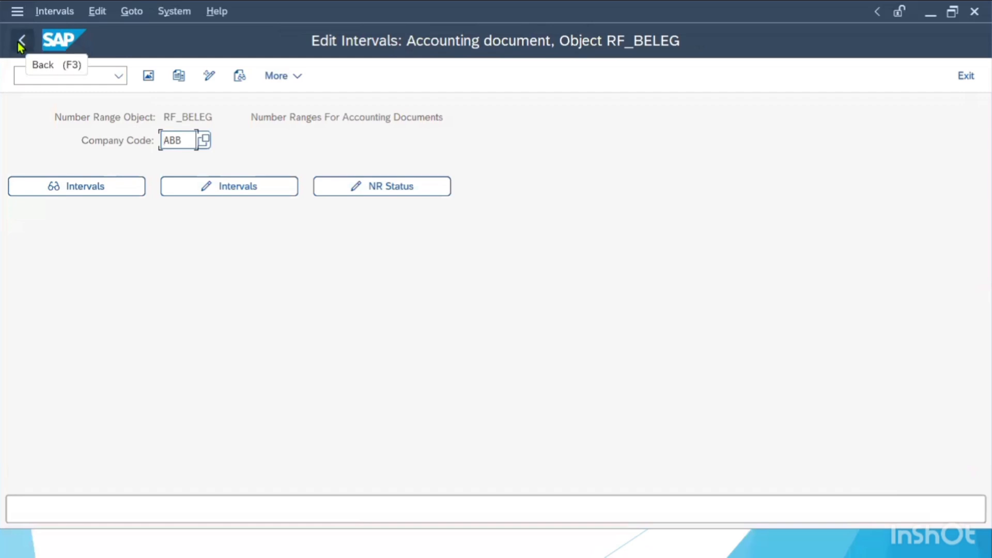
{"action": "left_click", "coordinate": [21, 44]}
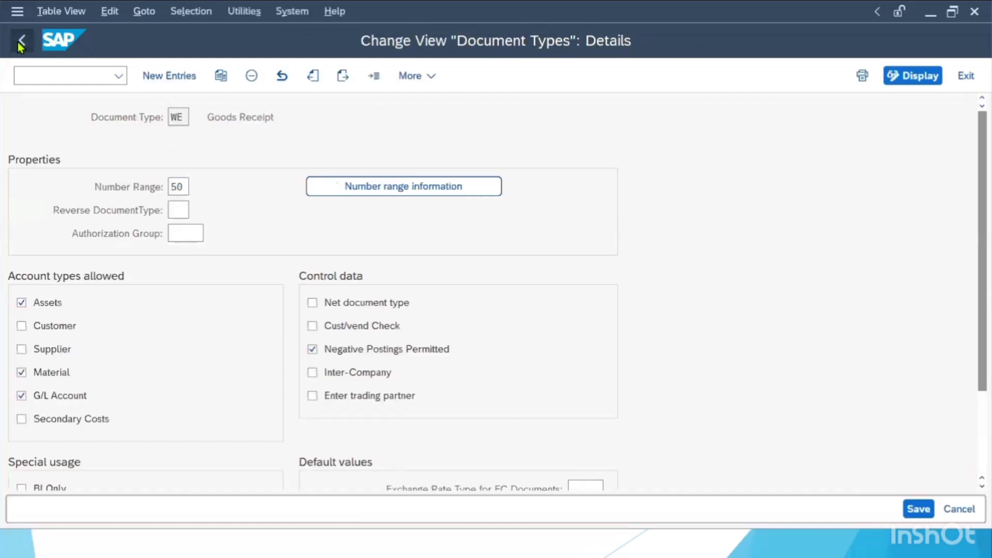
{"action": "left_click", "coordinate": [21, 45]}
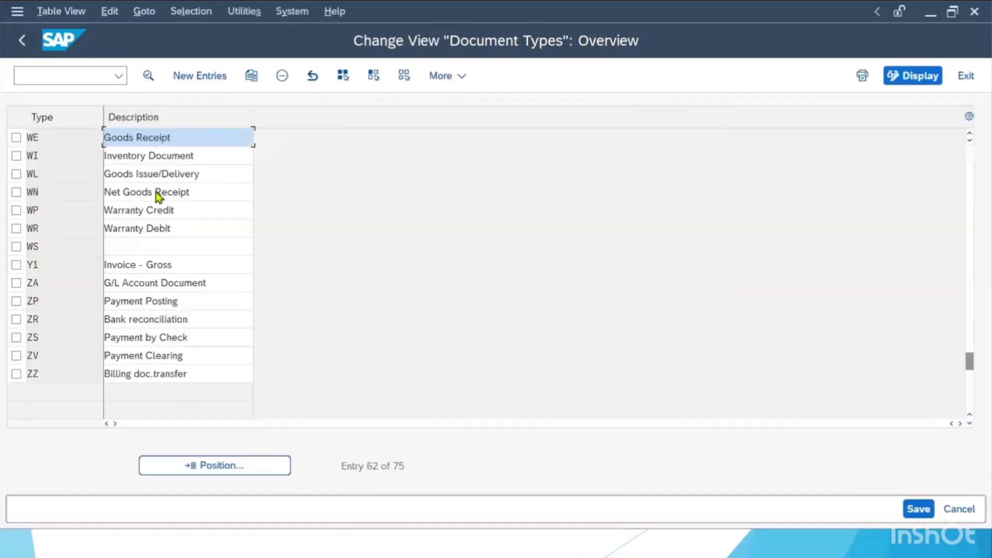
{"action": "left_click", "coordinate": [231, 467]}
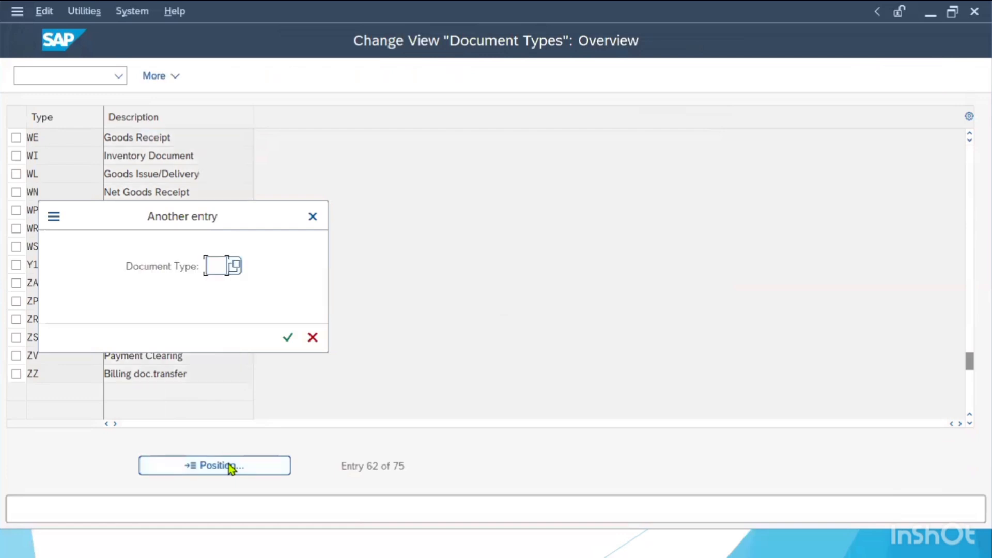
{"action": "type", "text": "EA"}
{"action": "key", "text": "Return"}
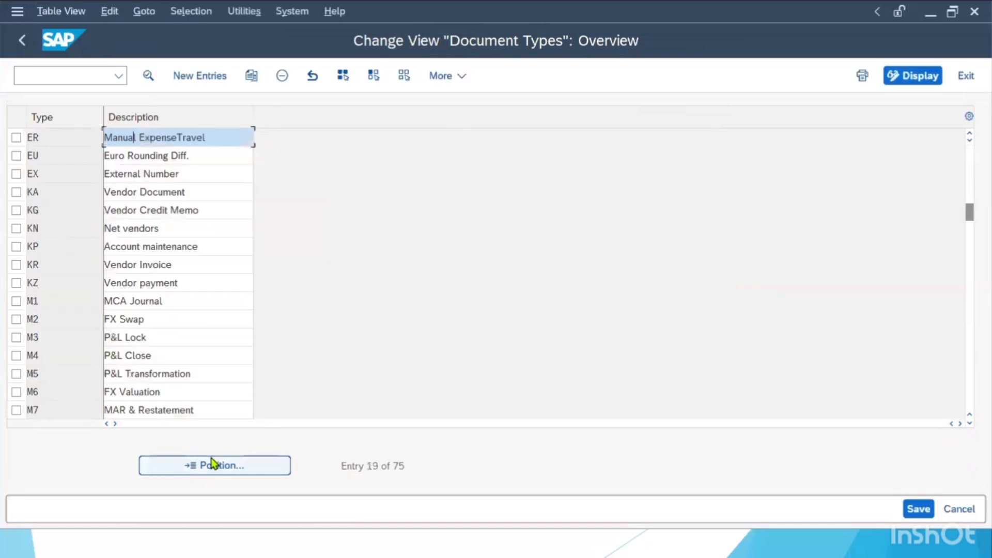
- Position the document types list at WA and open Goods Issue's number range intervals for company code ABB in change mode
{"action": "left_click", "coordinate": [211, 461]}
{"action": "type", "text": "WE"}
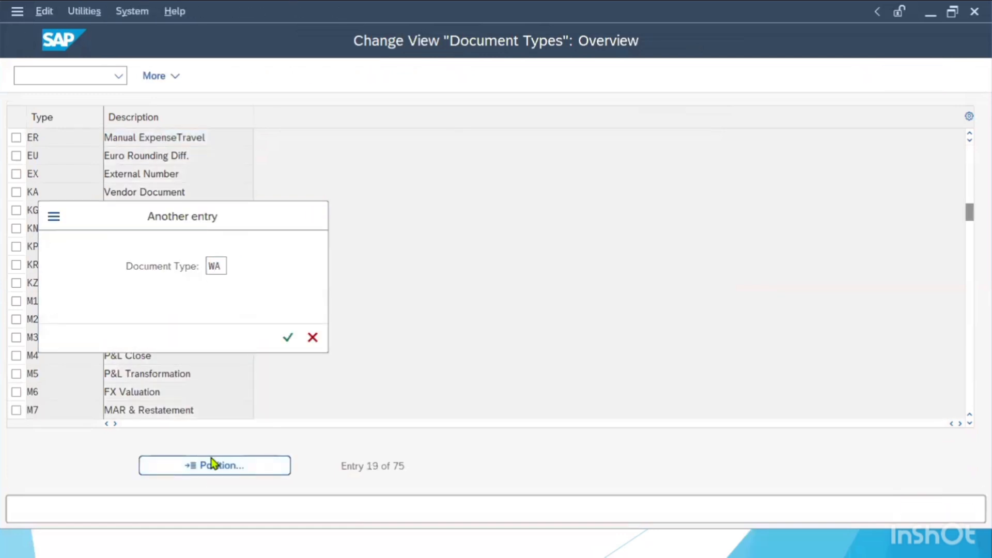
{"action": "key", "text": "Return"}
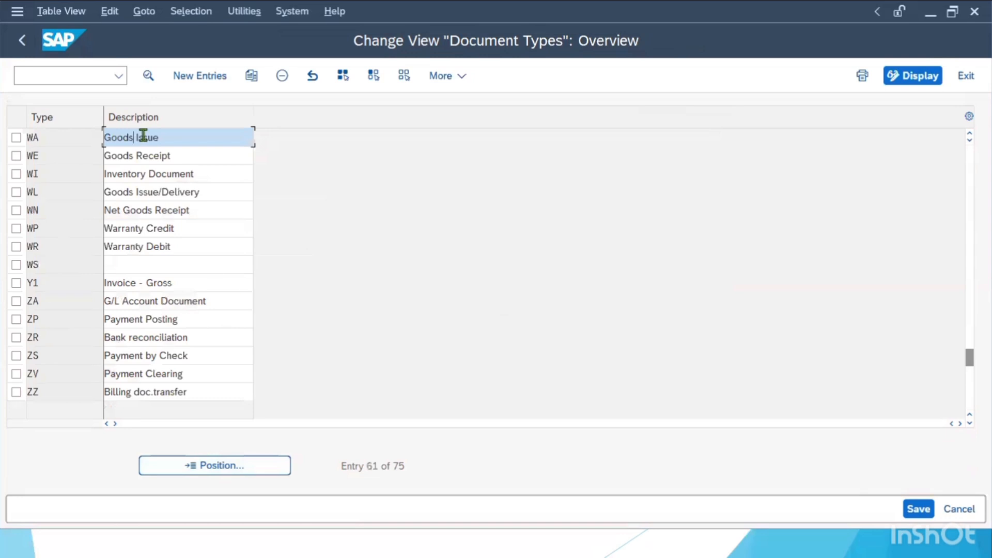
{"action": "double_click", "coordinate": [144, 136]}
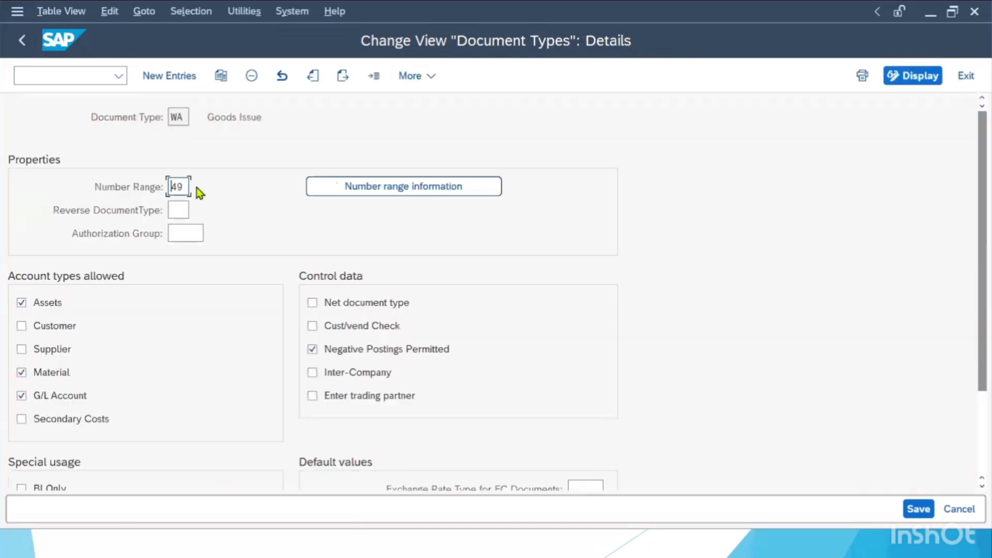
{"action": "left_click", "coordinate": [446, 190]}
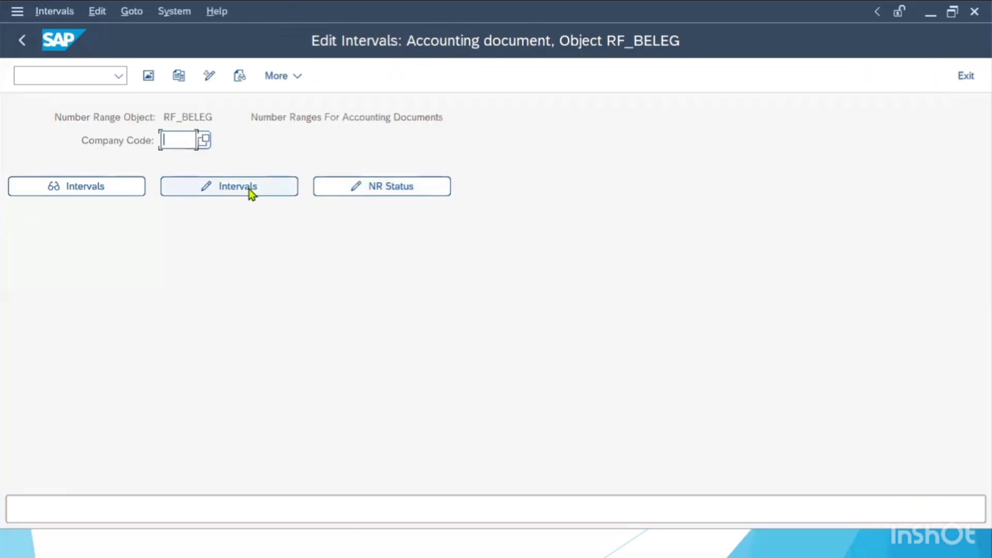
{"action": "type", "text": "ABB"}
{"action": "left_click", "coordinate": [250, 192]}
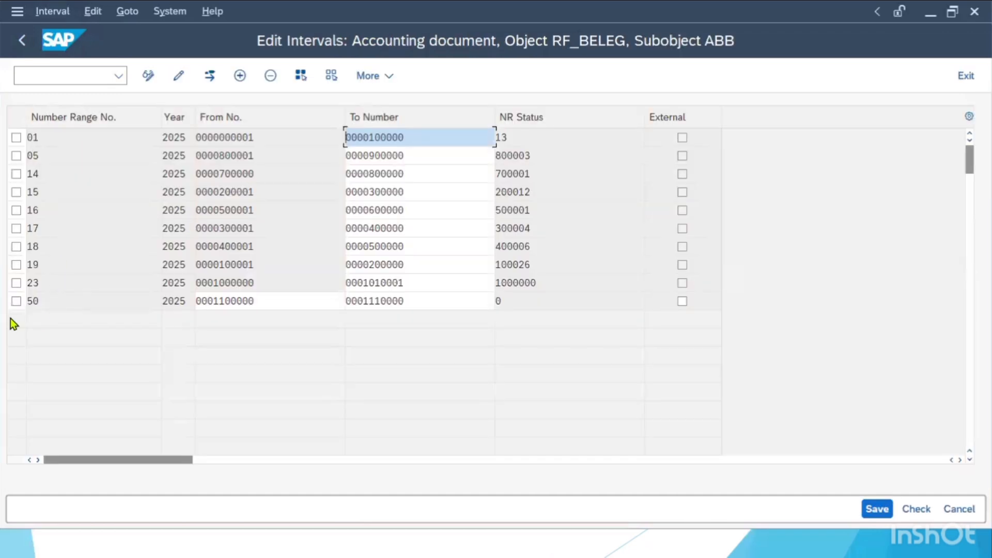
- Add accounting document interval 49 for year 2025, ranging from 1111000 to 1120000
{"action": "left_click", "coordinate": [239, 76]}
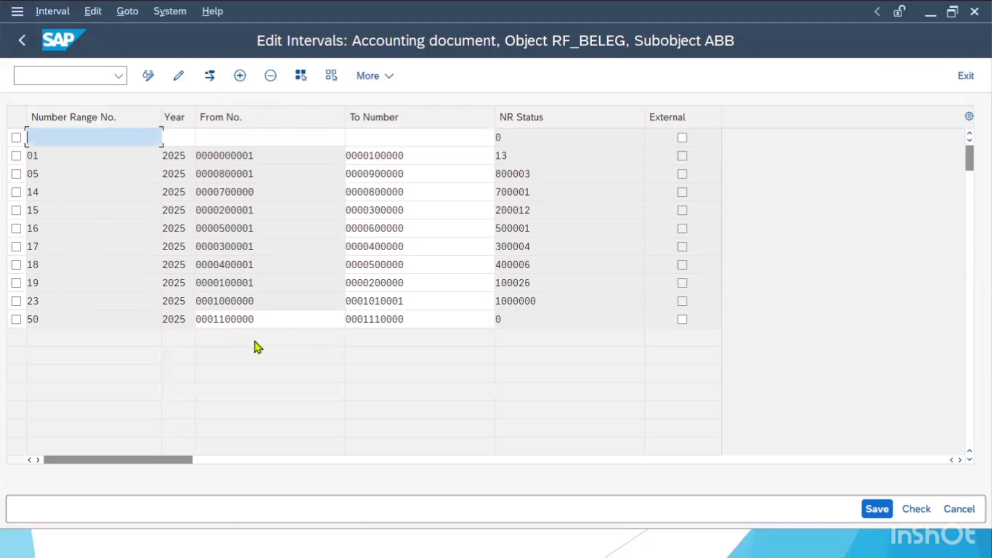
{"action": "type", "text": "49"}
{"action": "key", "text": "Tab"}
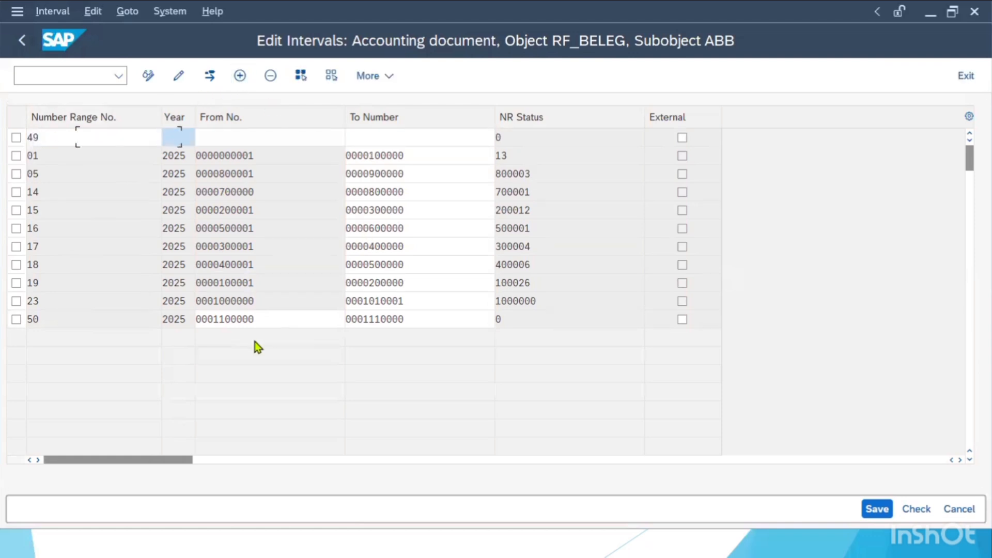
{"action": "type", "text": "2025"}
{"action": "key", "text": "Tab"}
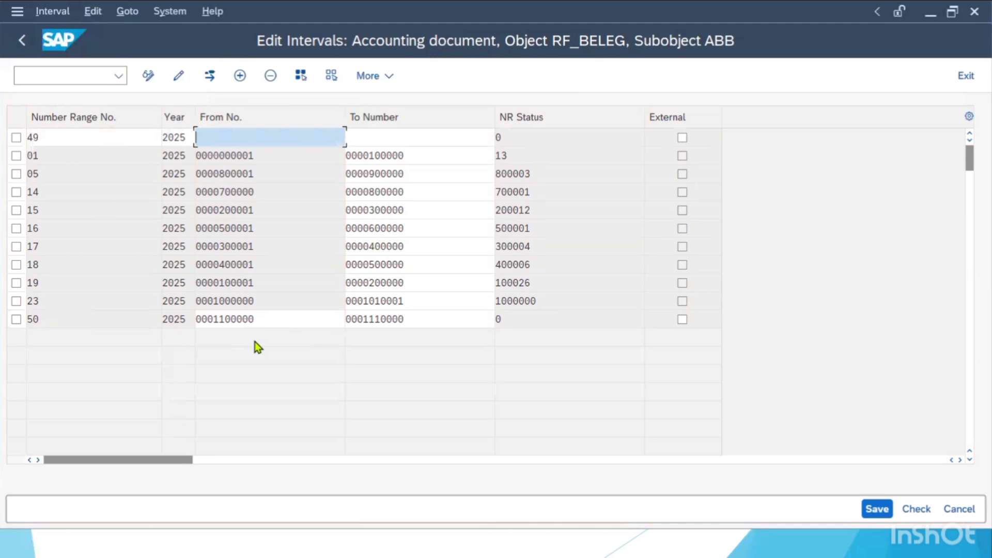
{"action": "type", "text": "11"}
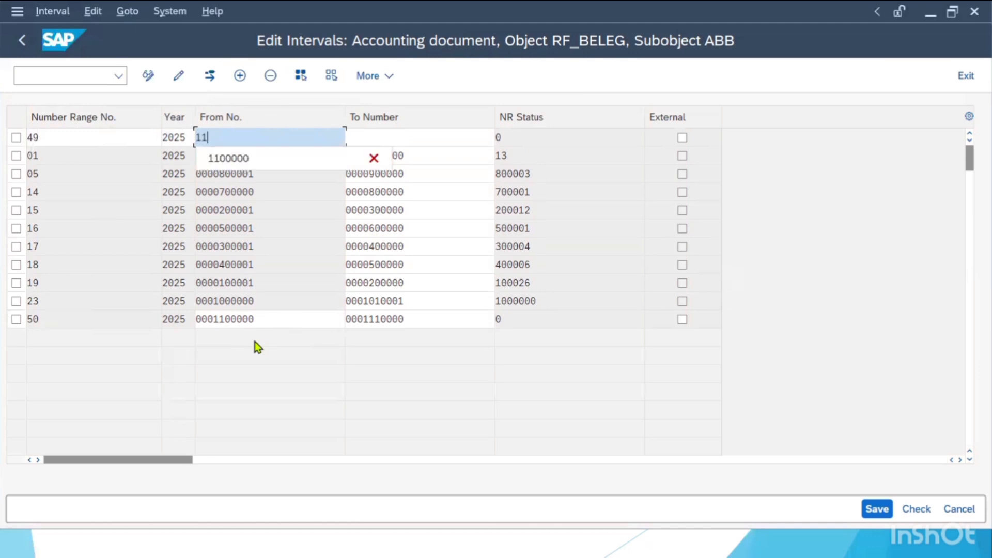
{"action": "type", "text": "11000"}
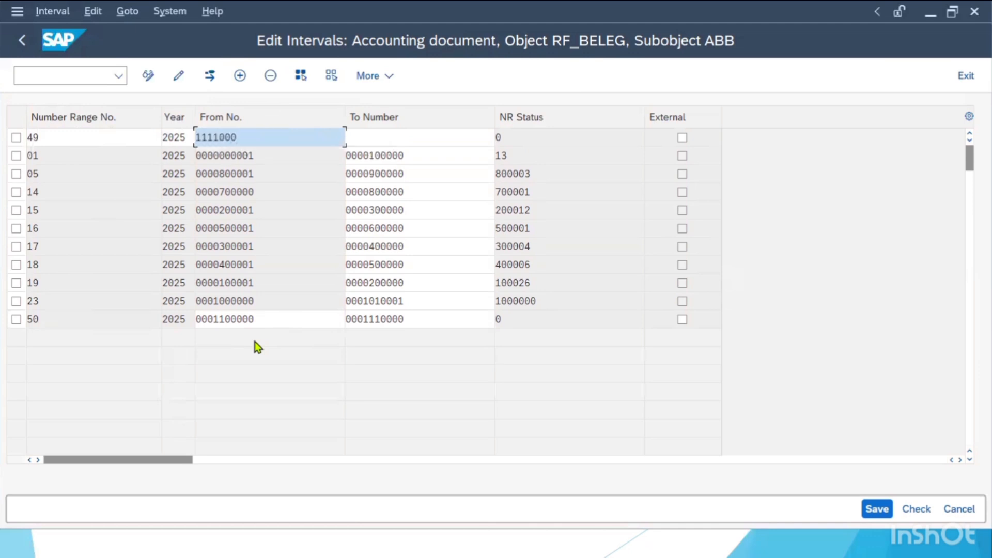
{"action": "key", "text": "Tab"}
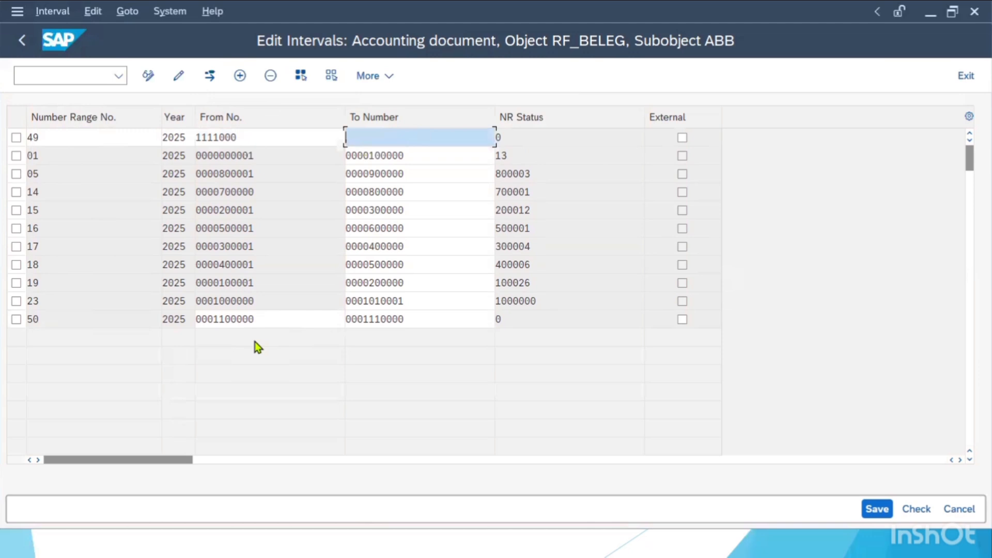
{"action": "type", "text": "1120000"}
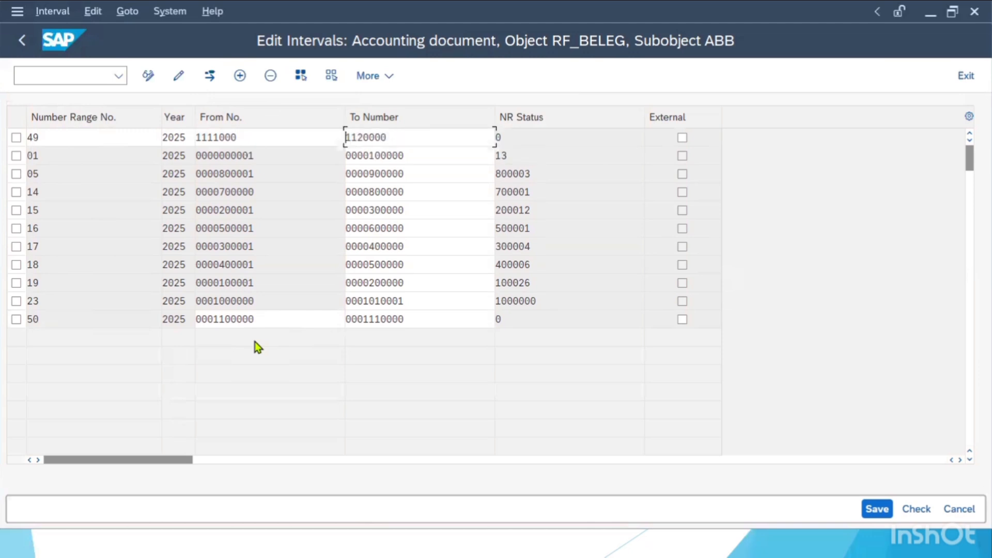
{"action": "key", "text": "Return"}
- Save the new interval, accept the transport notice and save the Goods Issue document type details
{"action": "left_click", "coordinate": [888, 511]}
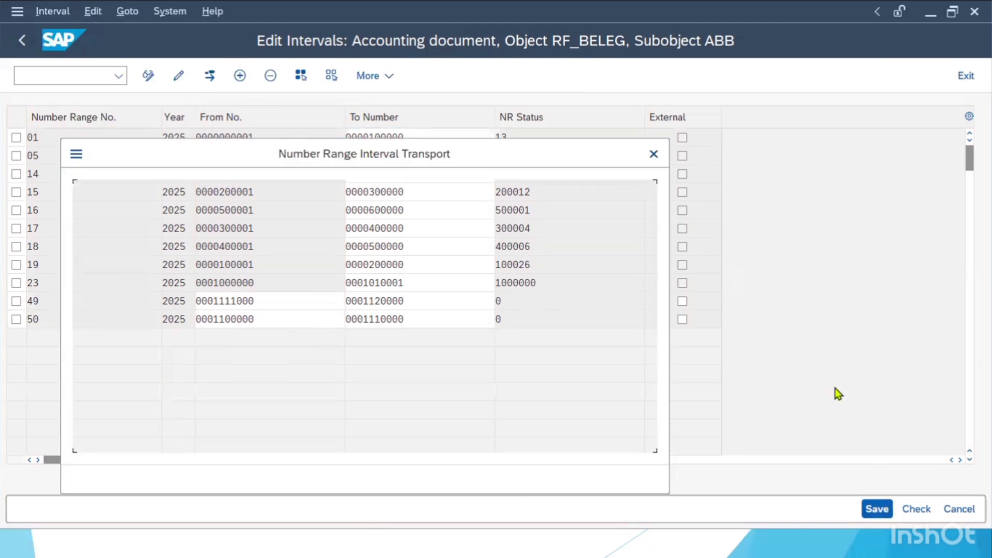
{"action": "left_click", "coordinate": [577, 479]}
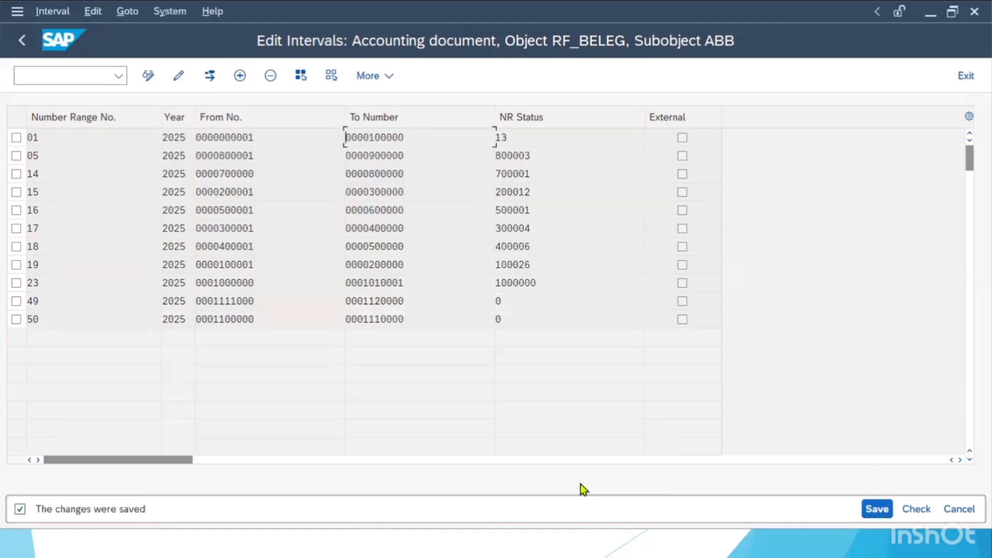
{"action": "left_click", "coordinate": [23, 51]}
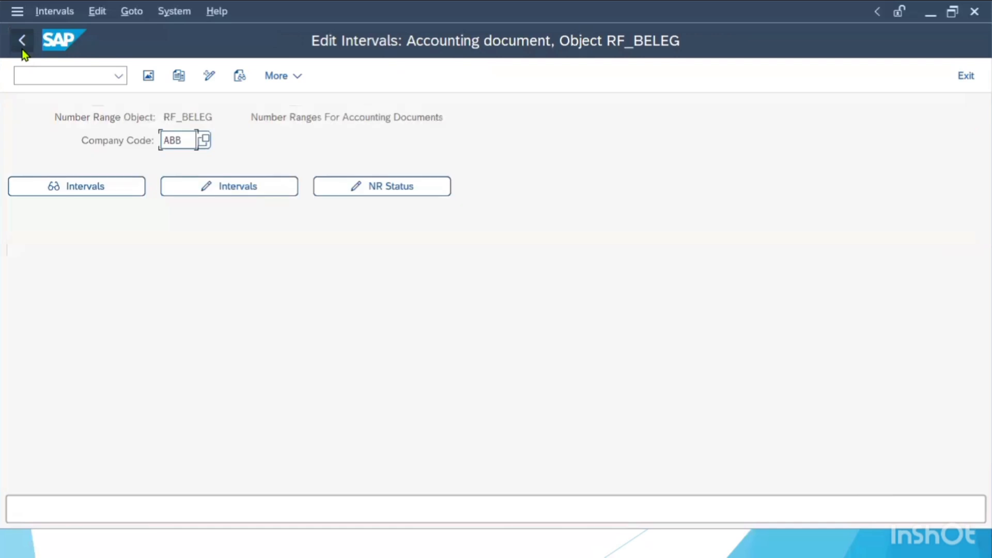
{"action": "left_click", "coordinate": [23, 50]}
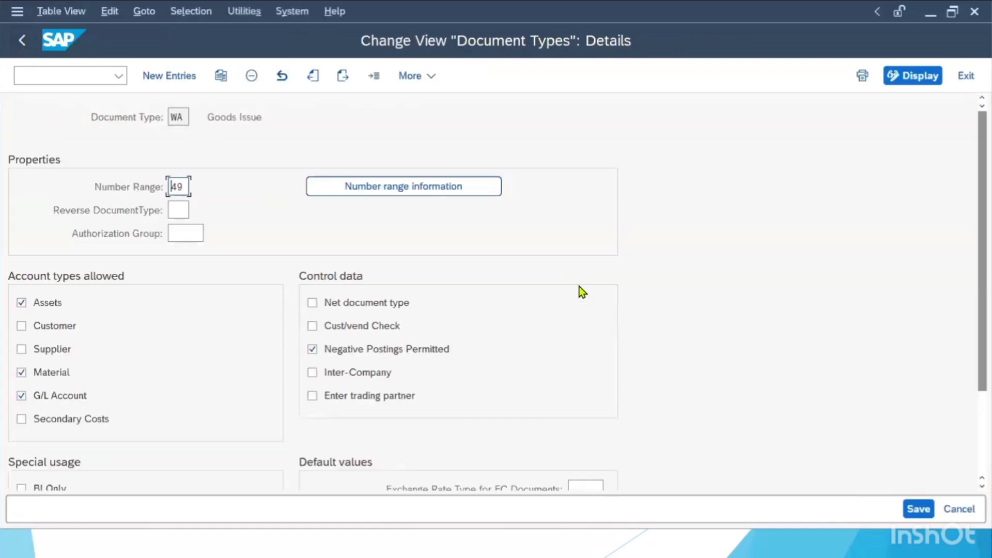
{"action": "left_click", "coordinate": [916, 509]}
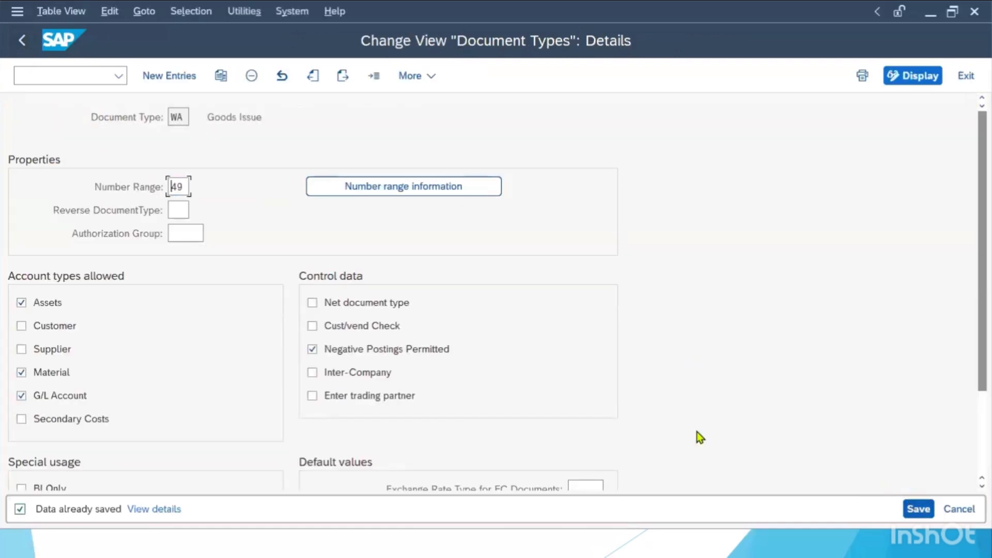
{"action": "left_click", "coordinate": [398, 190]}
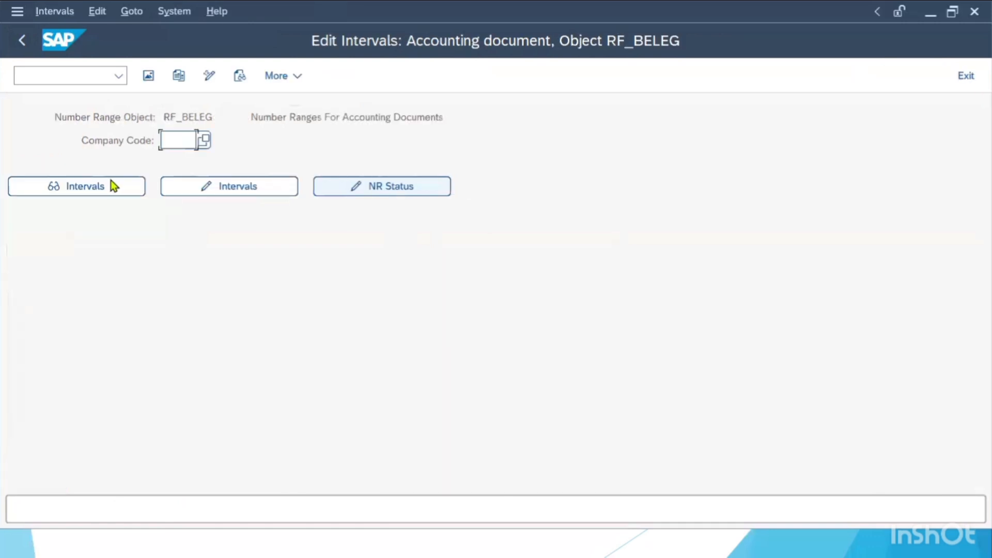
{"action": "left_click", "coordinate": [23, 45]}
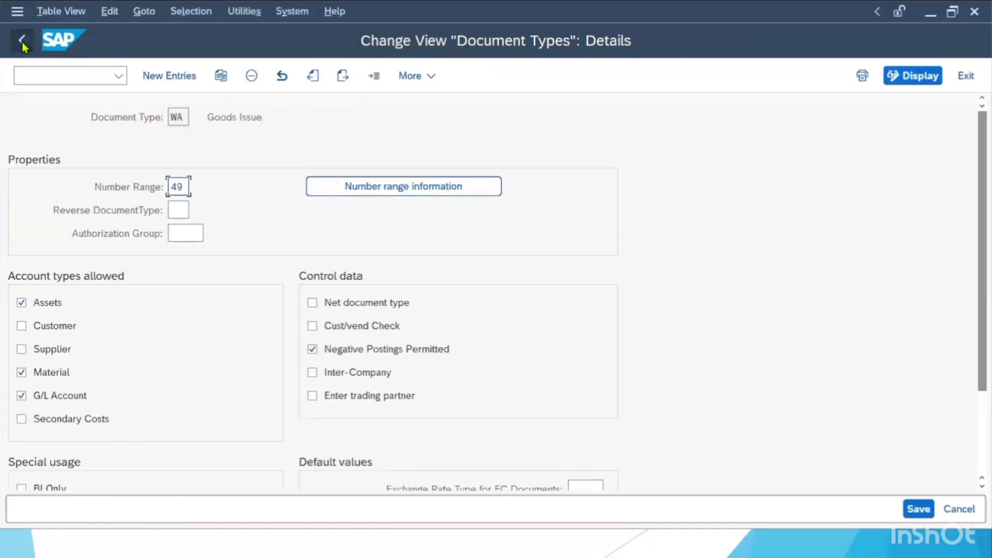
- Return to the document types list and position it at RE
{"action": "left_click", "coordinate": [23, 46]}
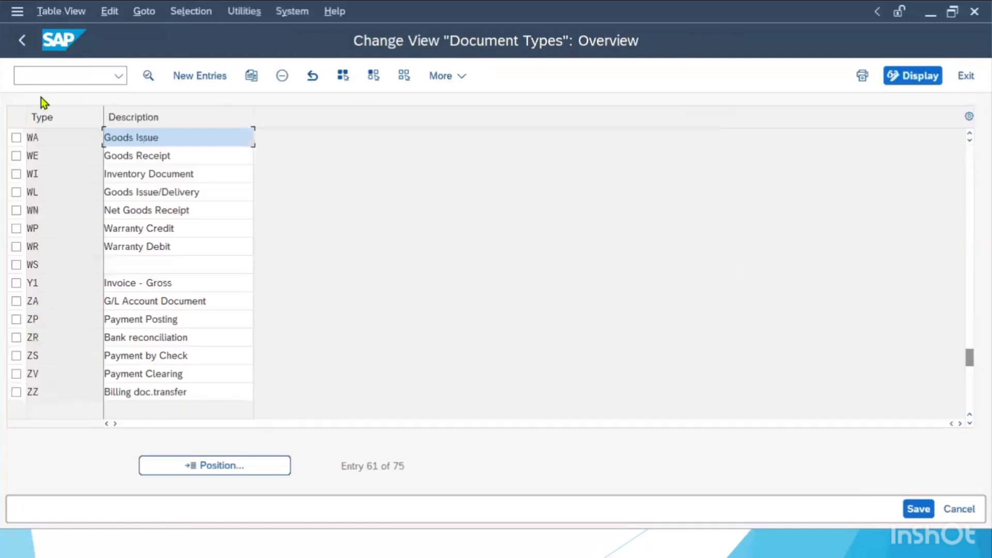
{"action": "left_click", "coordinate": [209, 466]}
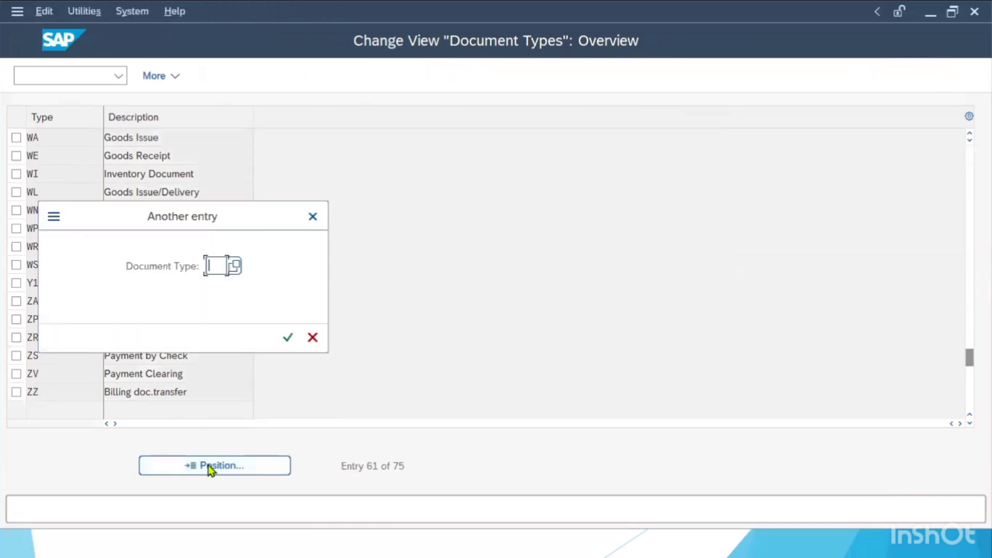
{"action": "type", "text": "RE"}
{"action": "key", "text": "Return"}
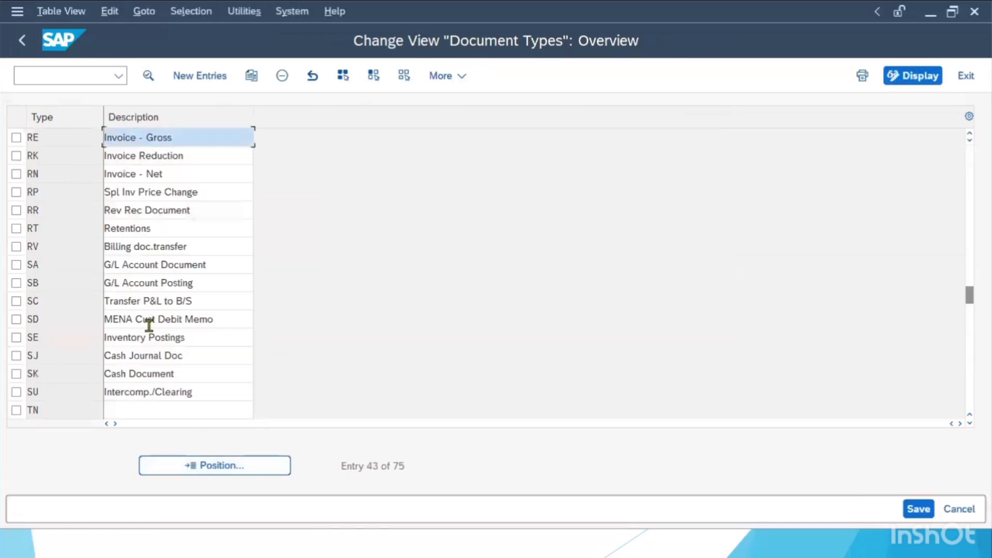
- Open the number range intervals of document type RE, Invoice - Gross, for company code ABB in change mode
{"action": "double_click", "coordinate": [158, 137]}
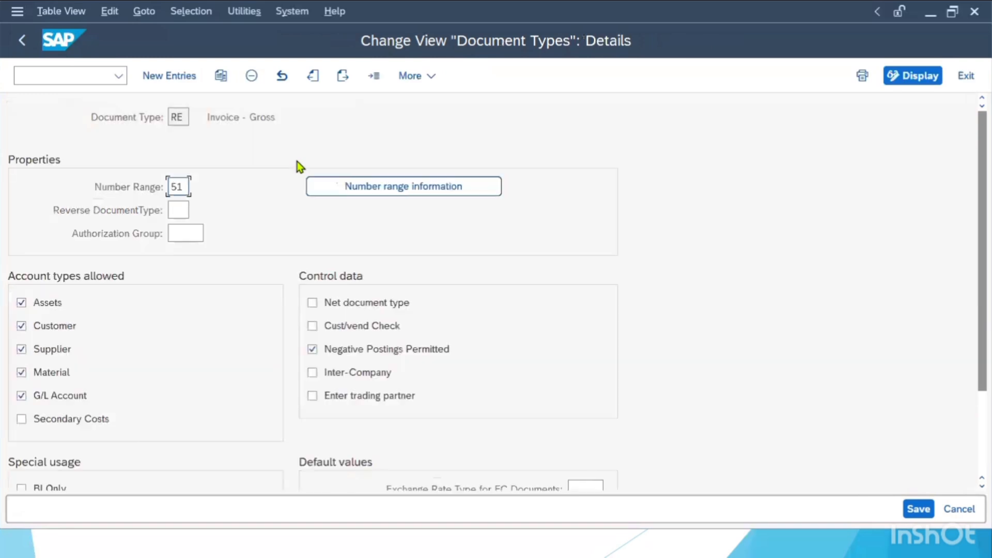
{"action": "left_click", "coordinate": [413, 193]}
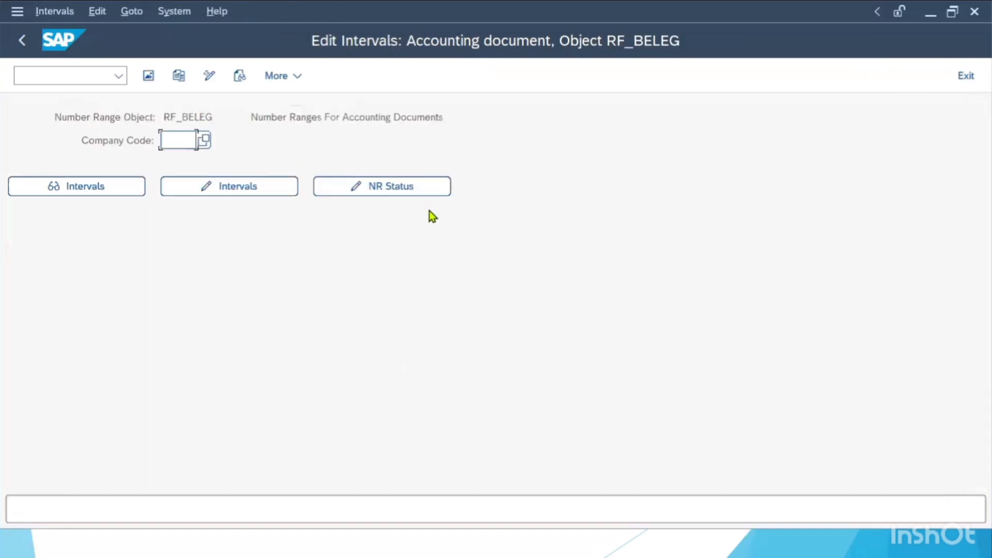
{"action": "type", "text": "ABB"}
{"action": "left_click", "coordinate": [221, 189]}
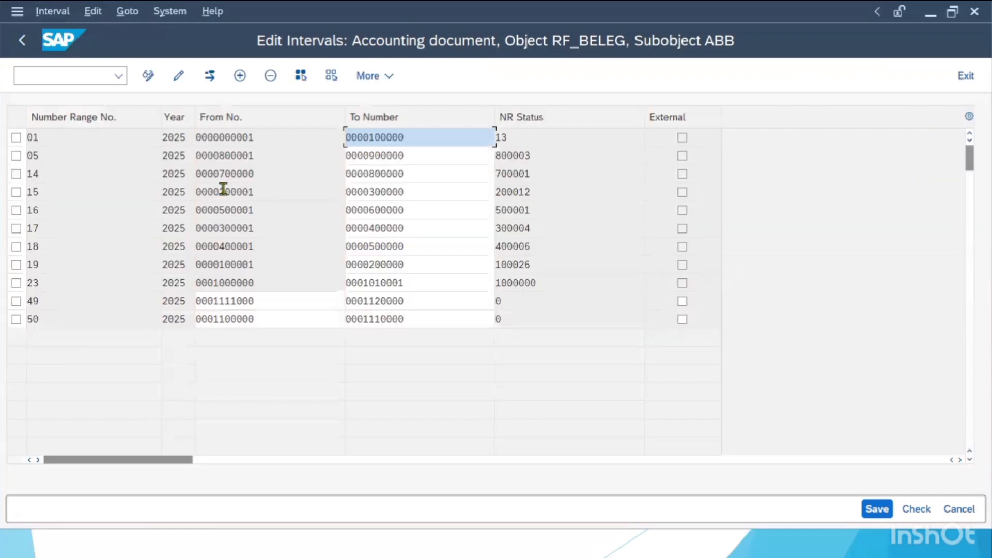
- Add accounting document interval 51 for year 2025, ranging from 1121000 to 1130000
{"action": "left_click", "coordinate": [239, 76]}
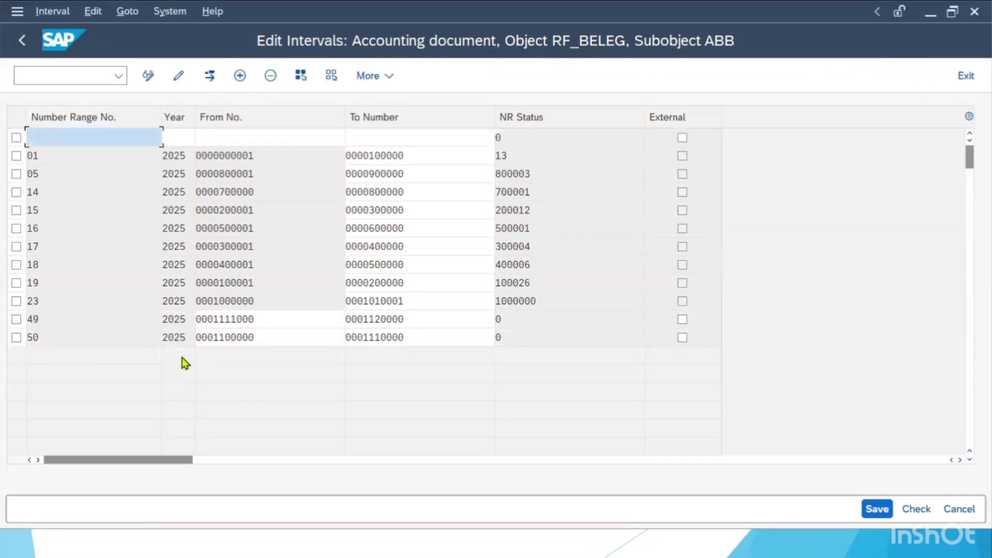
{"action": "type", "text": "51"}
{"action": "key", "text": "Tab"}
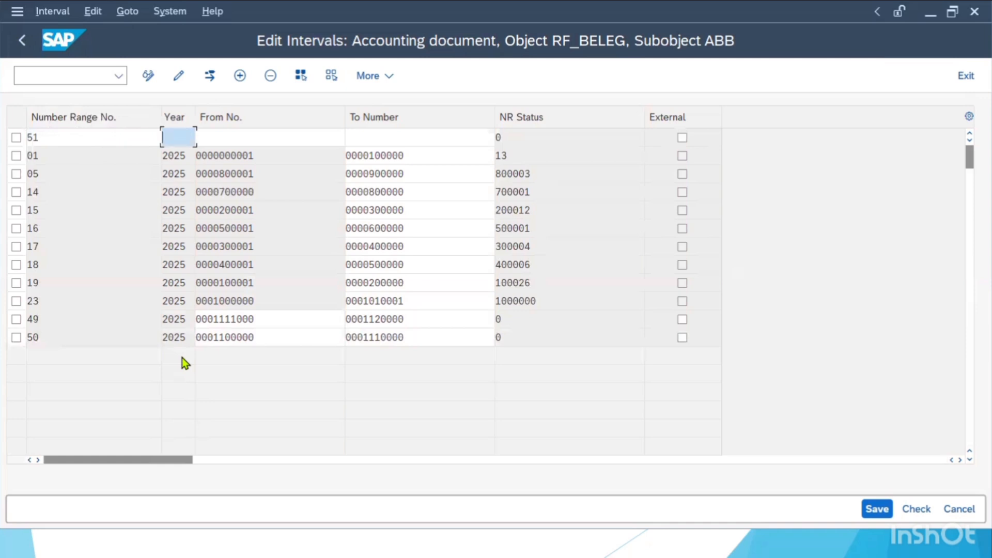
{"action": "type", "text": "2025"}
{"action": "key", "text": "Tab"}
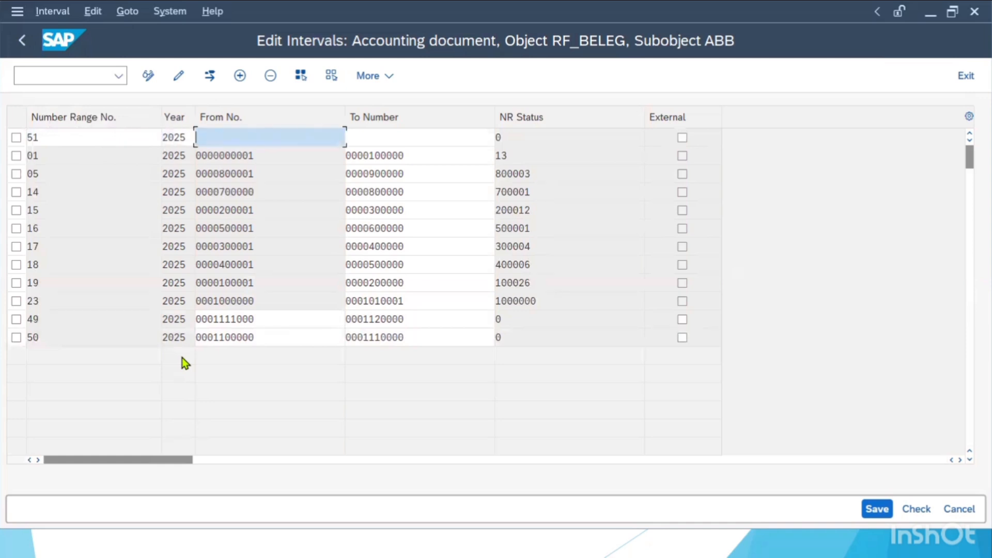
{"action": "type", "text": "1121000"}
{"action": "key", "text": "Tab"}
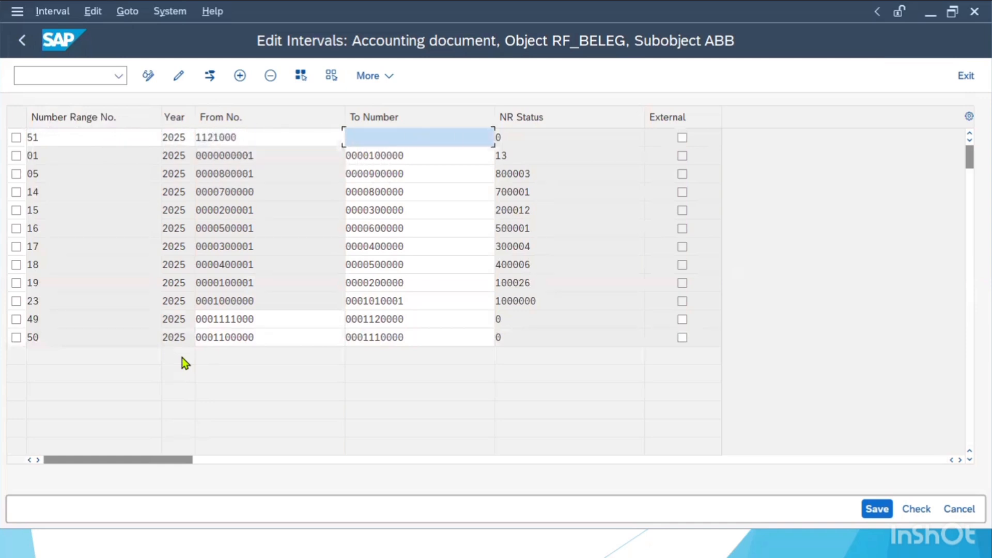
{"action": "type", "text": "1130000"}
- Save the new interval, accept the transport notice and return to the SAP Easy Access screen
{"action": "left_click", "coordinate": [877, 511]}
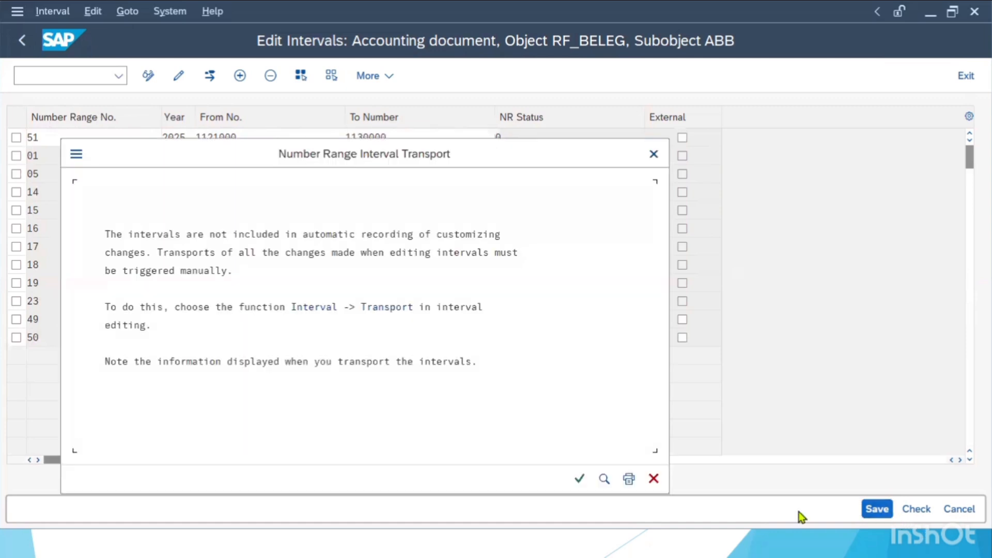
{"action": "left_click", "coordinate": [579, 479]}
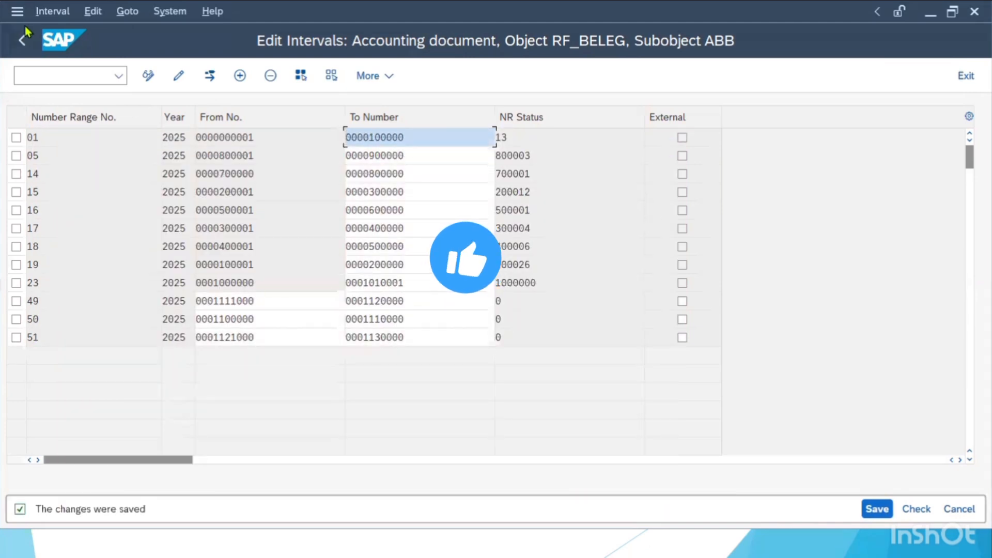
{"action": "left_click", "coordinate": [21, 41]}
{"action": "left_click", "coordinate": [22, 40]}
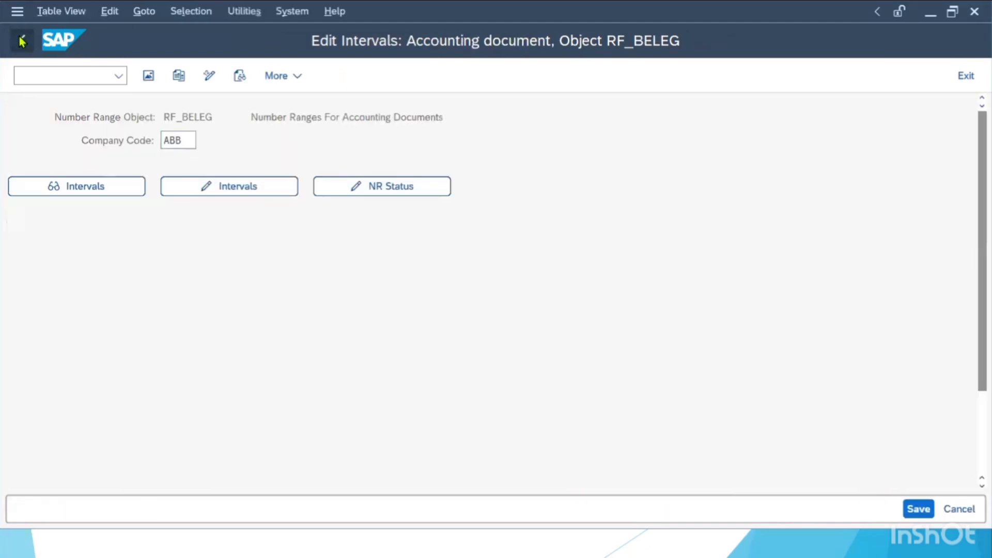
{"action": "left_click", "coordinate": [22, 40]}
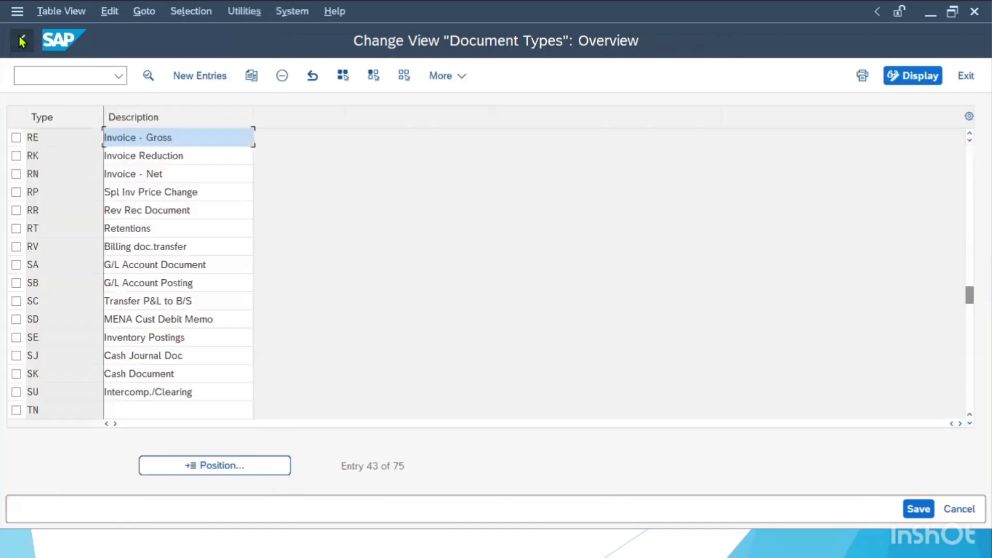
{"action": "left_click", "coordinate": [21, 41]}
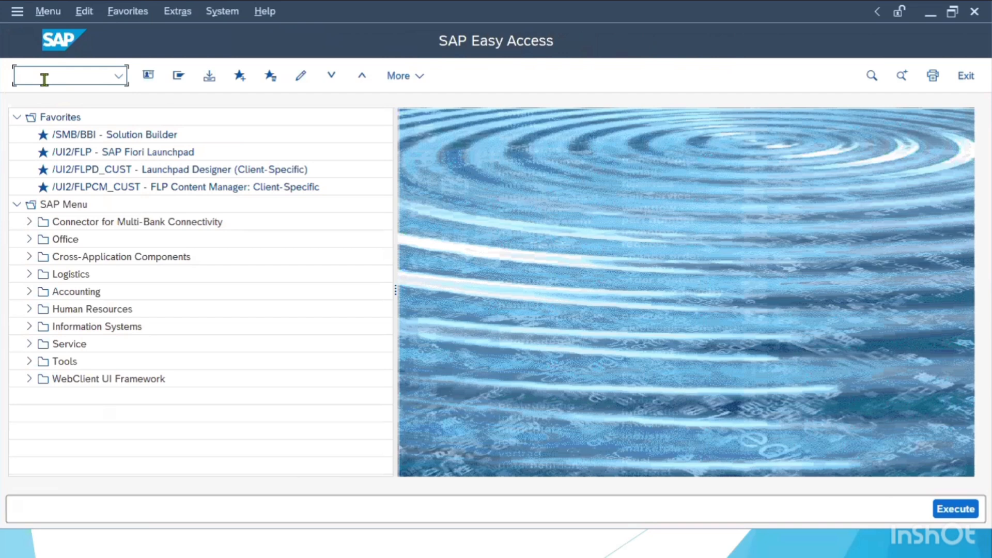
- Start business partner maintenance with transaction BP, find Tata steels ltd by its supplier number and open the record
{"action": "type", "text": "/NBP"}
{"action": "key", "text": "Return"}
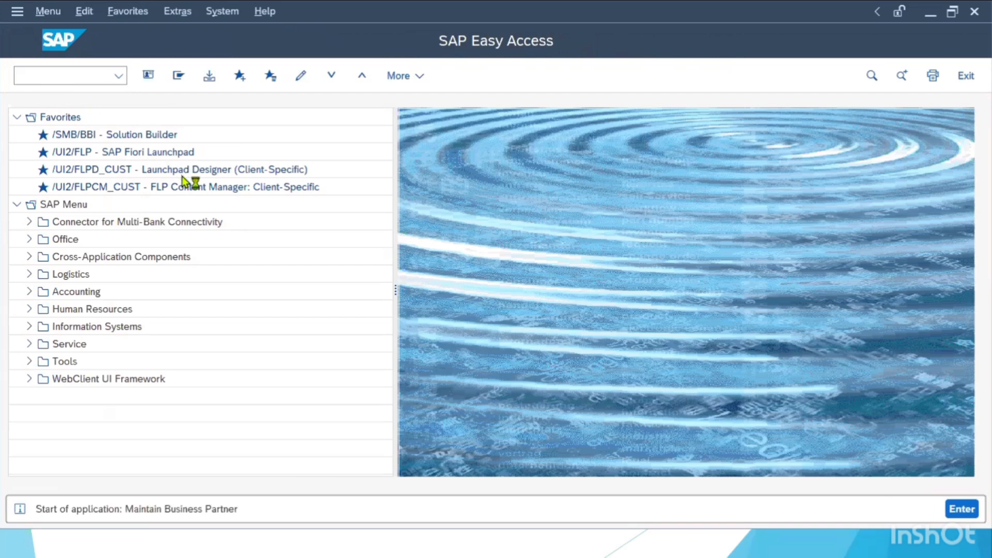
{"action": "left_click", "coordinate": [163, 208]}
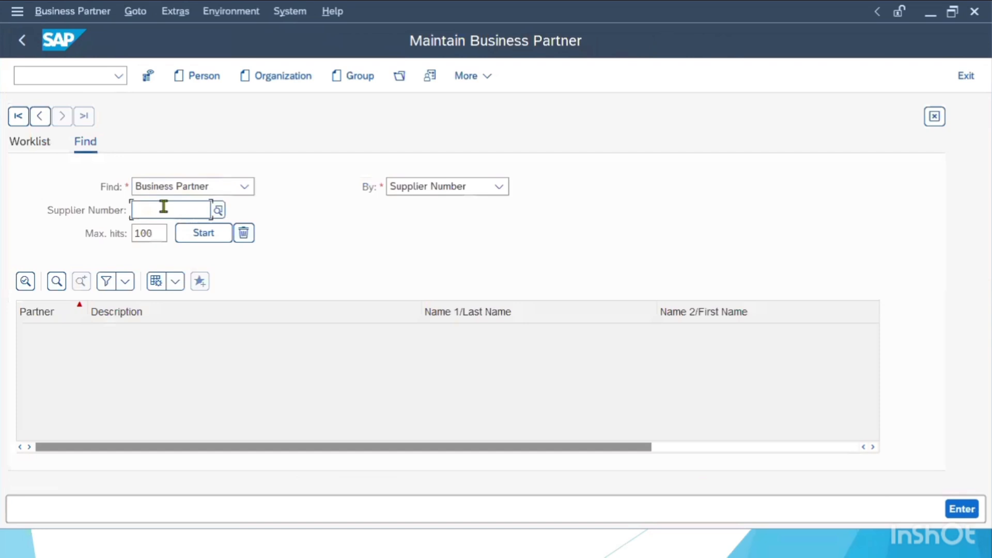
{"action": "type", "text": "40000"}
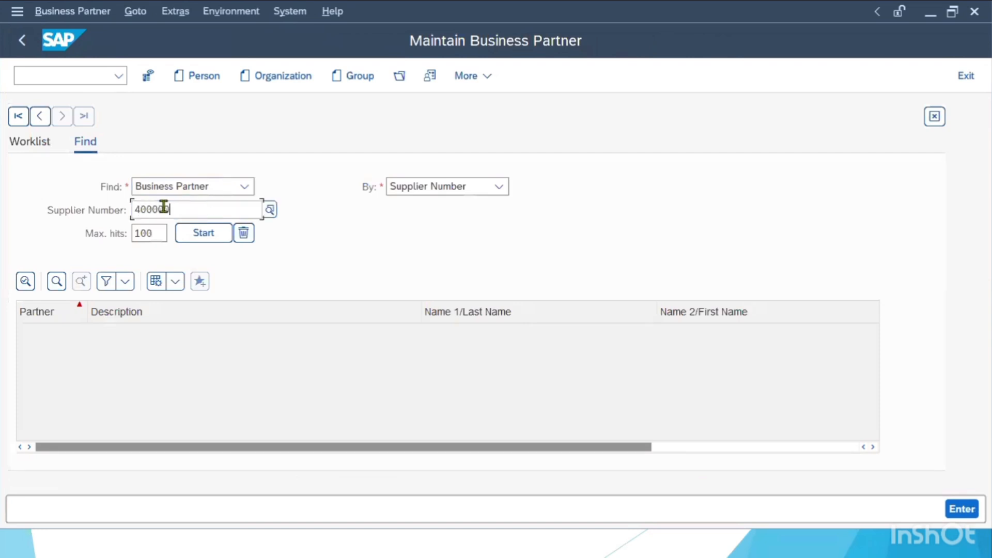
{"action": "type", "text": "0"}
{"action": "left_click", "coordinate": [185, 229]}
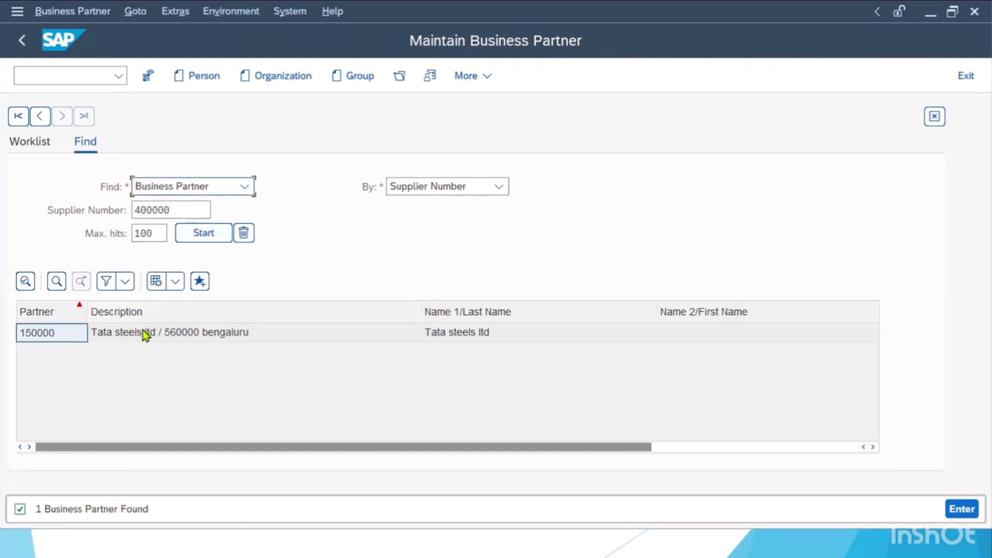
{"action": "double_click", "coordinate": [143, 331]}
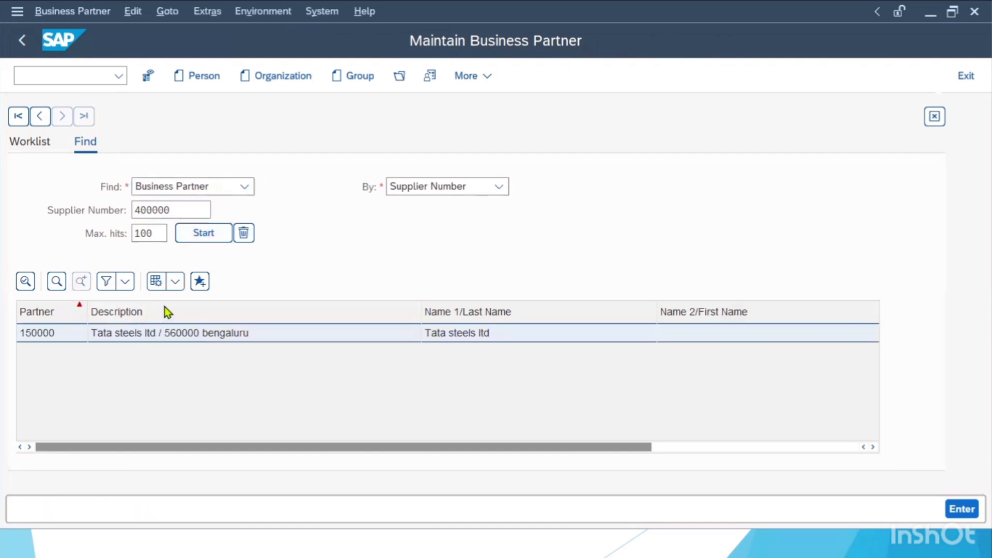
- Switch the business partner to change mode and select the BP role Supplier (Maintained)
{"action": "left_click", "coordinate": [429, 76]}
{"action": "left_click", "coordinate": [338, 143]}
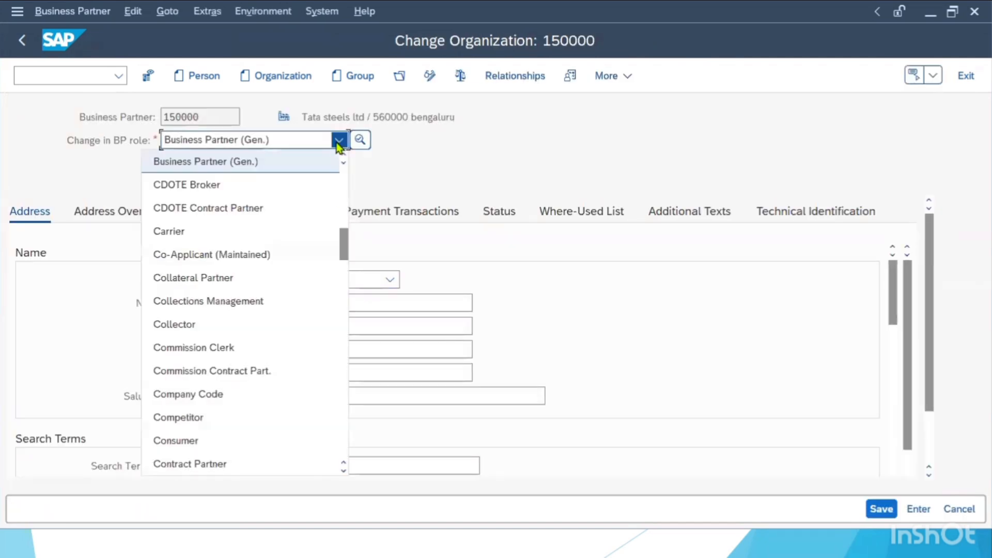
{"action": "scroll", "coordinate": [333, 232], "scroll_direction": "down", "scroll_amount": 10}
{"action": "scroll", "coordinate": [333, 231], "scroll_direction": "down", "scroll_amount": 12}
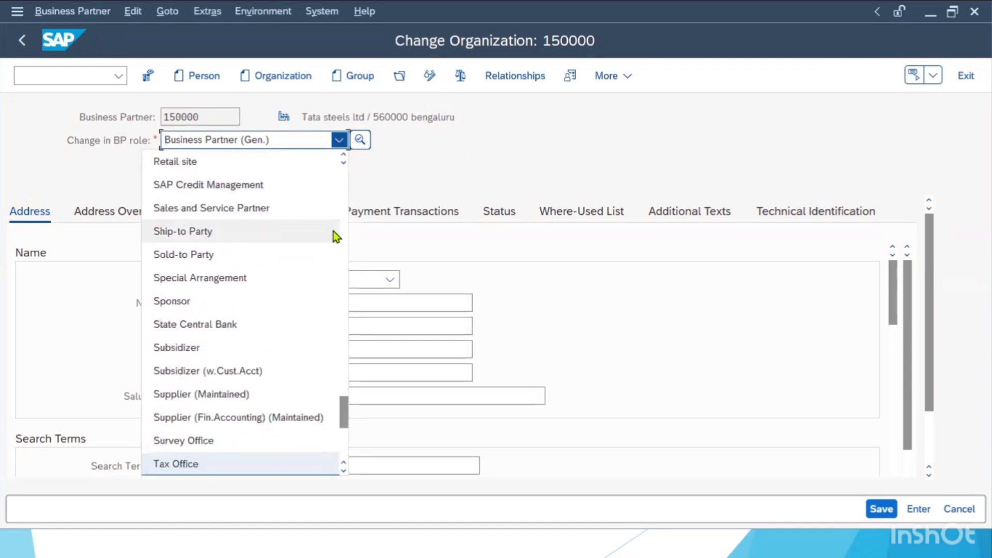
{"action": "key", "text": "Up"}
{"action": "key", "text": "Up"}
{"action": "key", "text": "Up"}
{"action": "key", "text": "Up"}
{"action": "key", "text": "Up"}
{"action": "key", "text": "Down"}
{"action": "key", "text": "Down"}
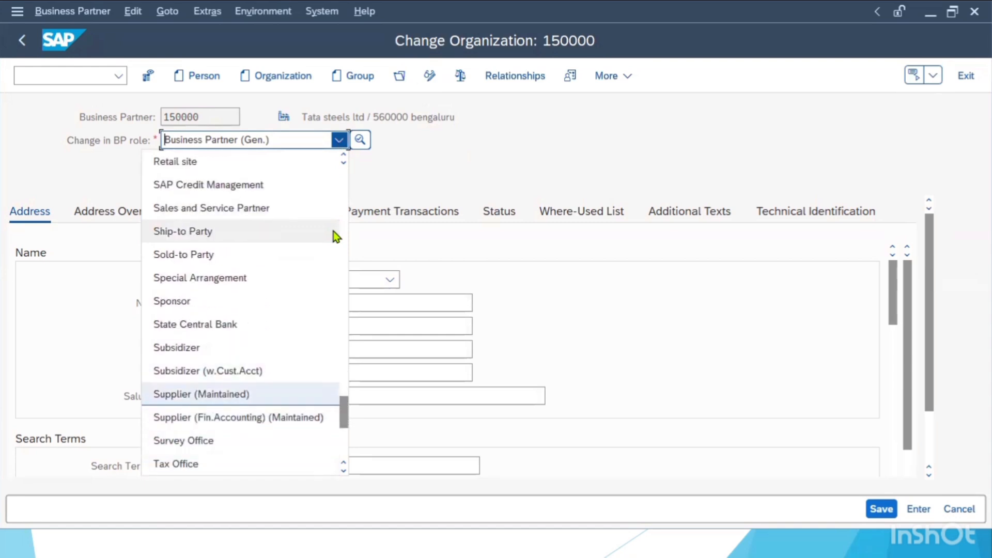
{"action": "key", "text": "Return"}
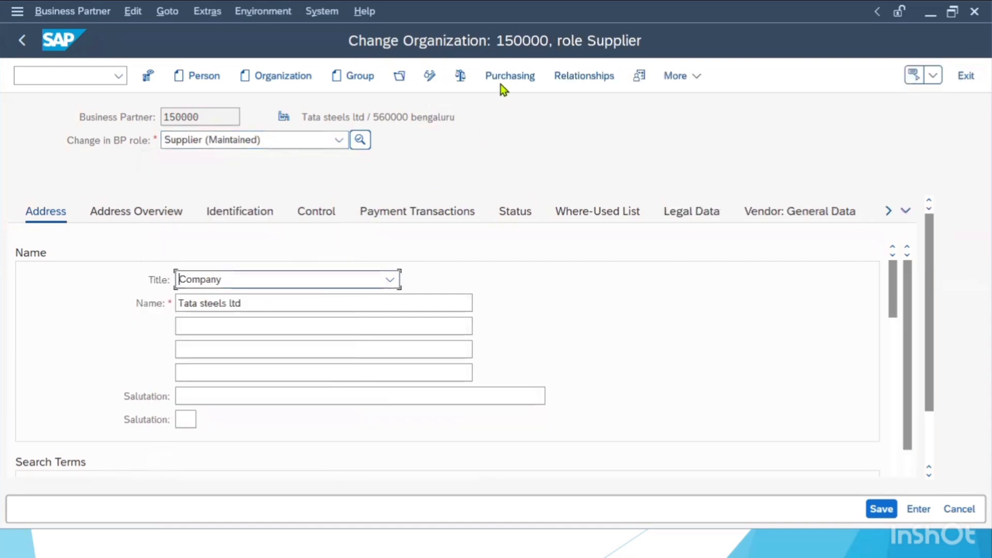
- Open the supplier's purchasing data and extend it to purchasing organization ABB2
{"action": "left_click", "coordinate": [501, 77]}
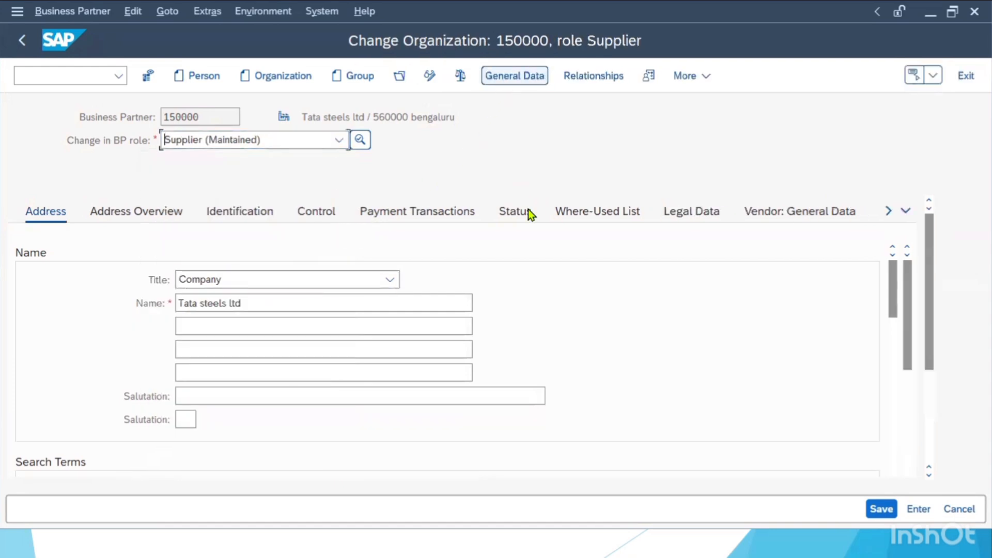
{"action": "left_click", "coordinate": [183, 234]}
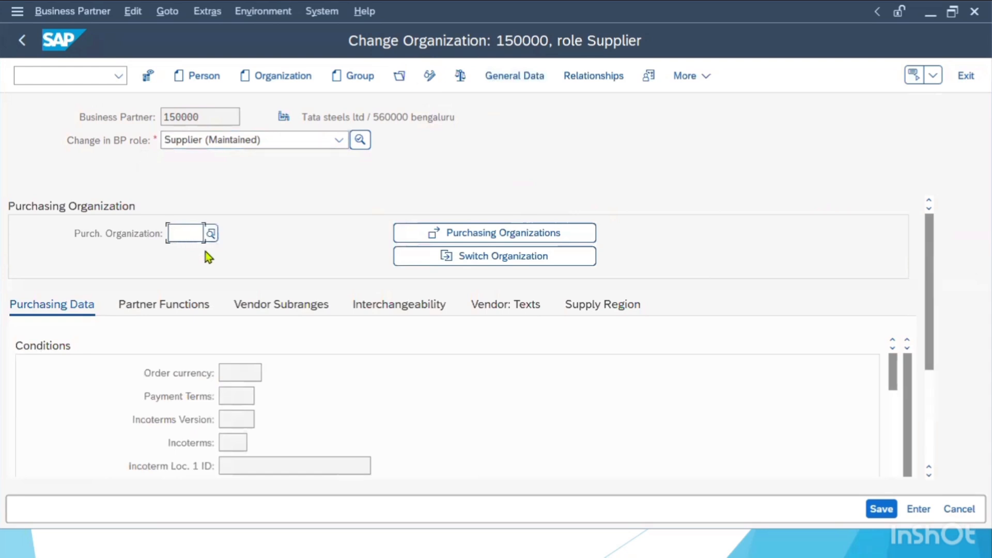
{"action": "type", "text": "ABB"}
{"action": "key", "text": "Down"}
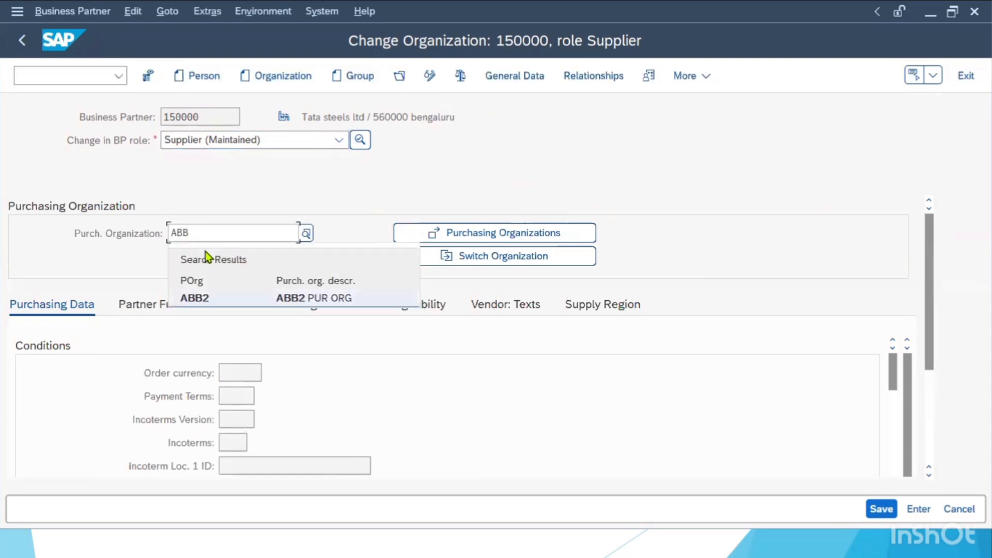
{"action": "key", "text": "Return"}
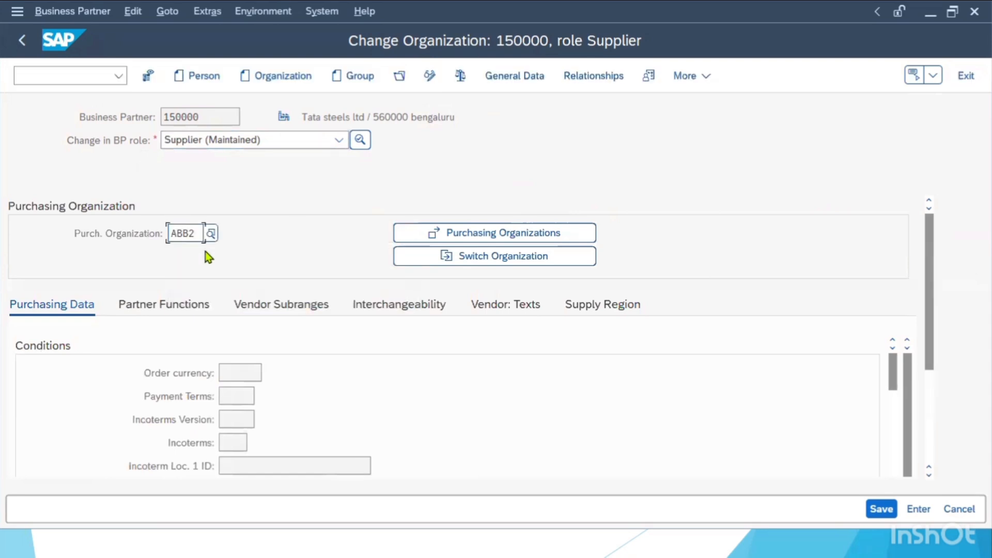
{"action": "left_click", "coordinate": [265, 236]}
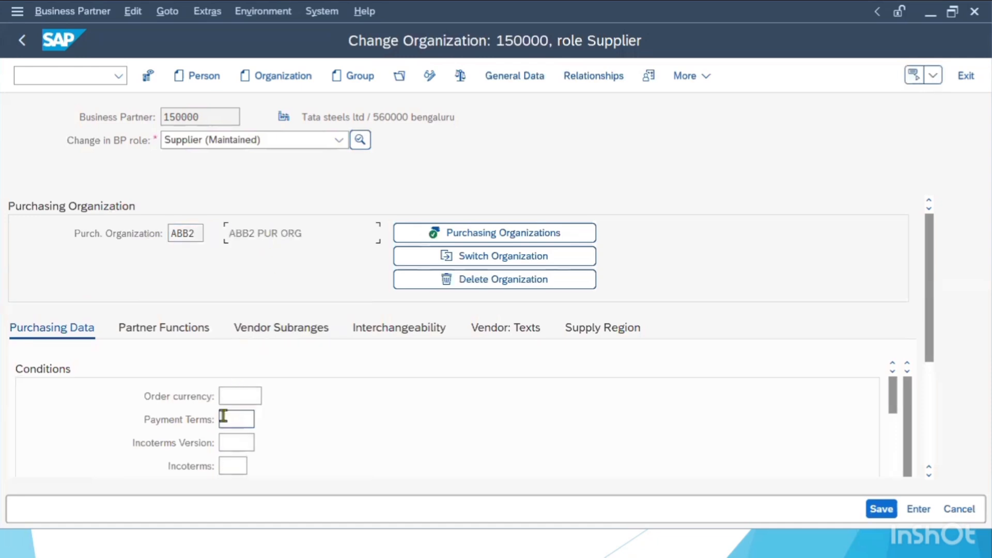
- Set the order currency to INR, payment terms to 0001, Incoterms to EXW and Incoterms location 1 to BANGALORE
{"action": "left_click", "coordinate": [229, 396]}
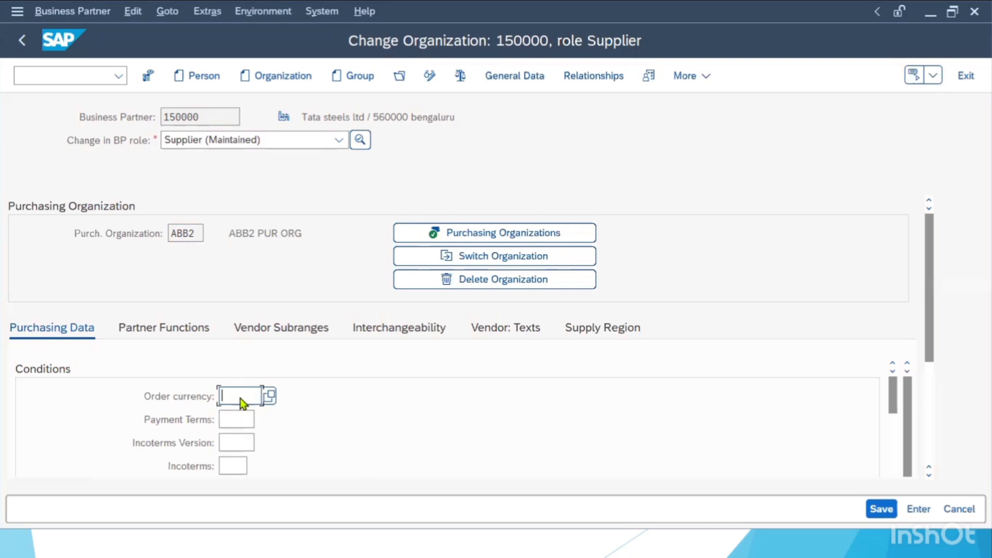
{"action": "type", "text": "INR"}
{"action": "left_click", "coordinate": [238, 421]}
{"action": "type", "text": "0001"}
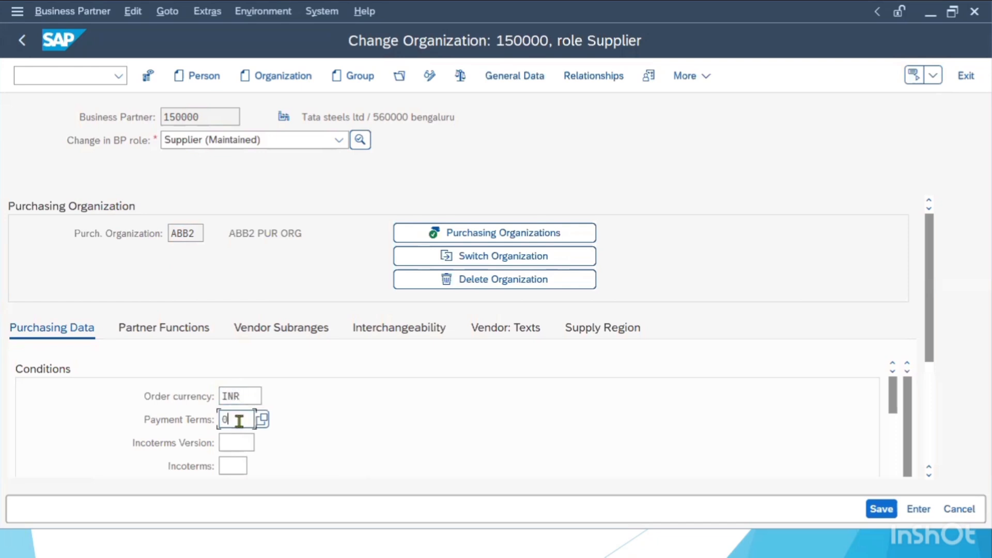
{"action": "left_click", "coordinate": [234, 466]}
{"action": "type", "text": "E"}
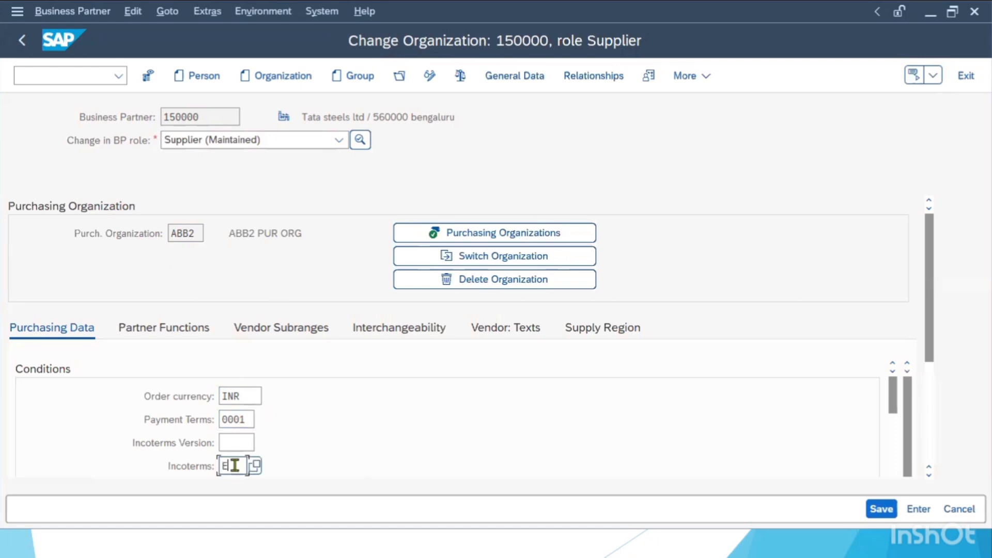
{"action": "type", "text": "XW"}
{"action": "key", "text": "Return"}
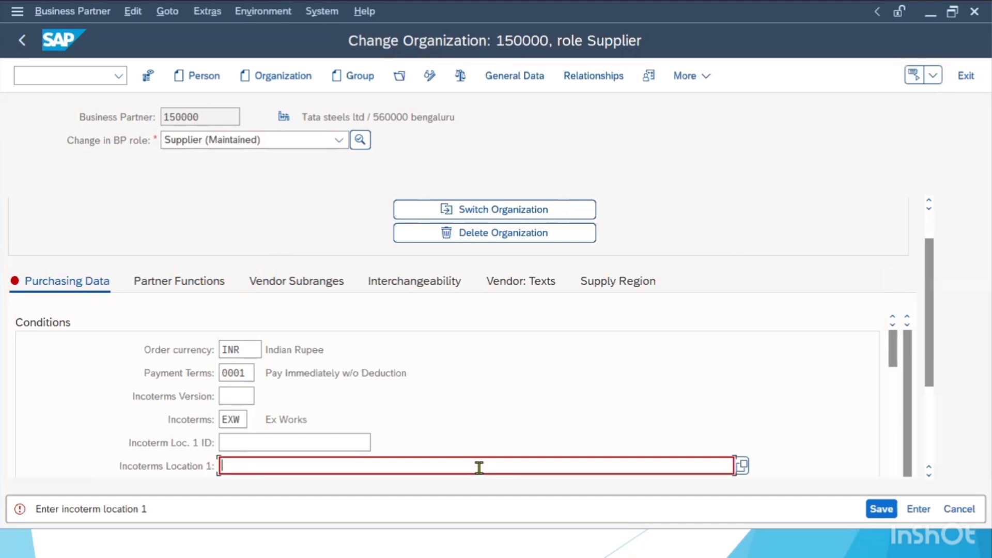
{"action": "type", "text": "M"}
{"action": "key", "text": "BackSpace"}
{"action": "type", "text": "BANGALORE"}
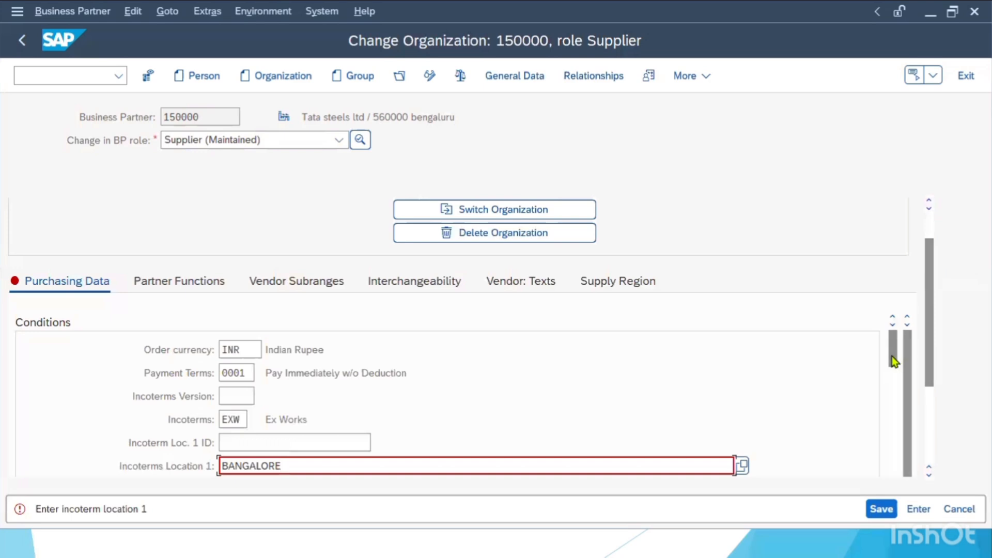
- Enable GR-based invoice verification in the control data, save the supplier and leave business partner maintenance
{"action": "left_click_drag", "start_coordinate": [892, 356], "coordinate": [896, 403]}
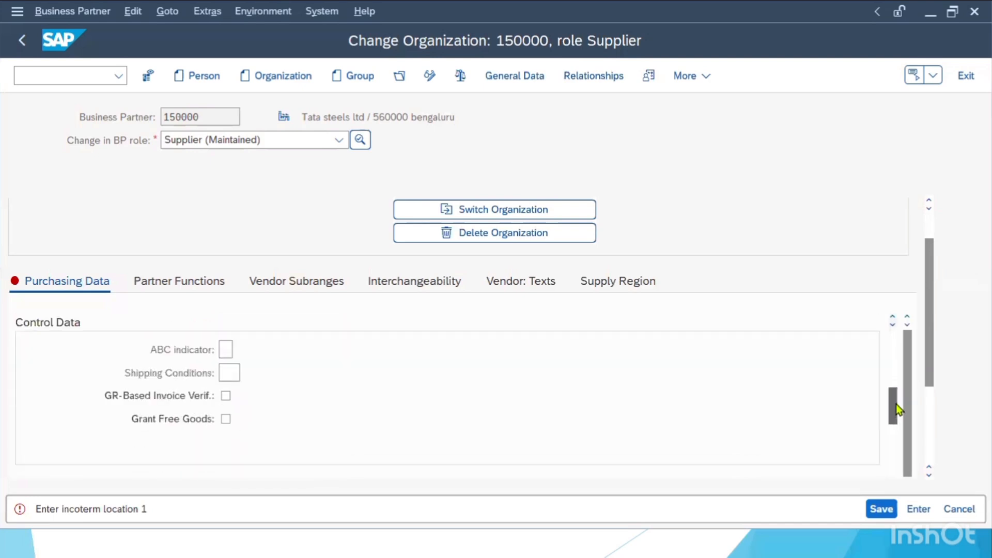
{"action": "left_click", "coordinate": [226, 396]}
{"action": "left_click", "coordinate": [873, 509]}
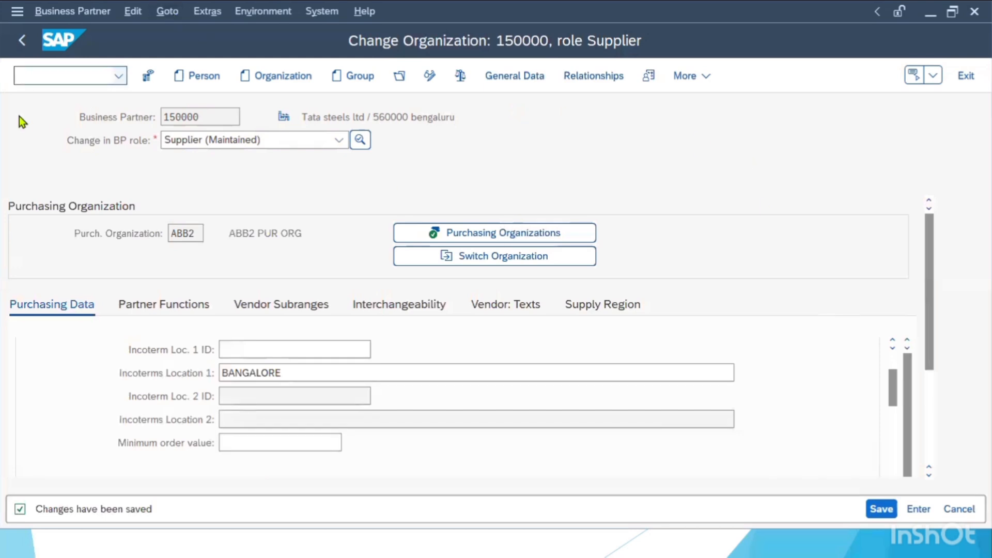
{"action": "left_click", "coordinate": [28, 41]}
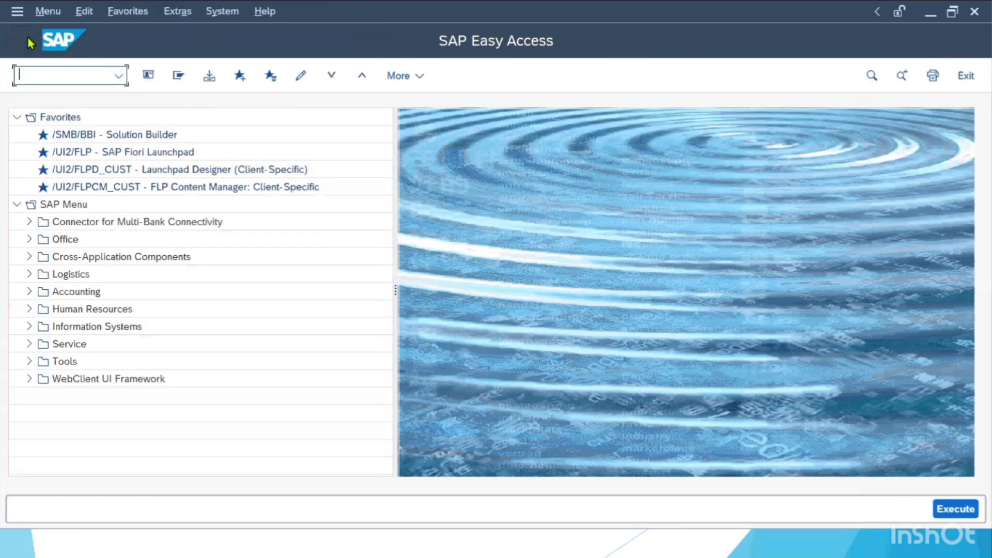